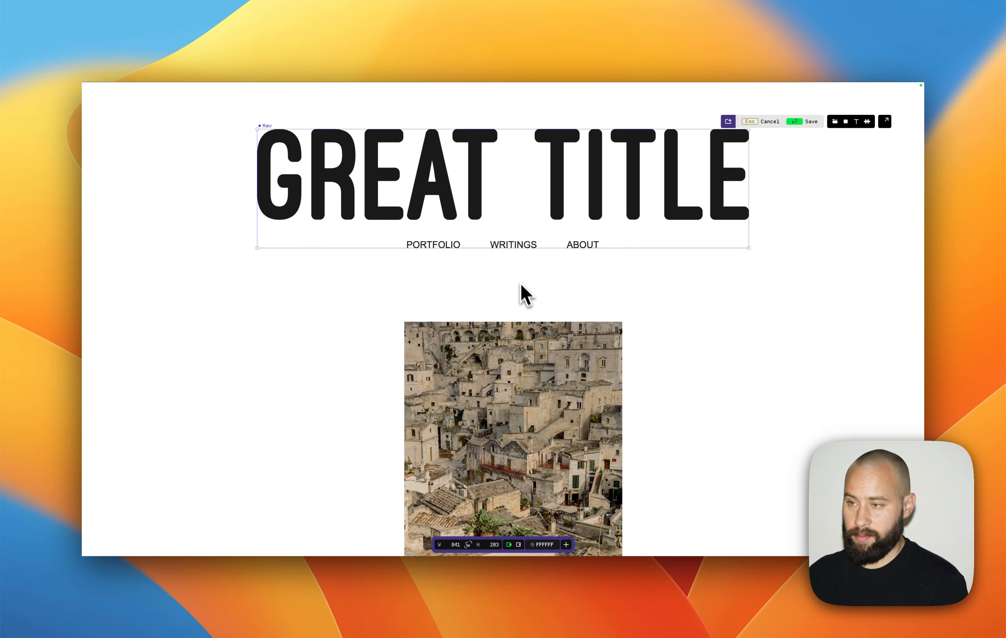
# Save the Nav symbol and enter override editing on its GREAT TITLE text, then leave it
pyautogui.click(796, 126)
pyautogui.doubleClick(595, 184)
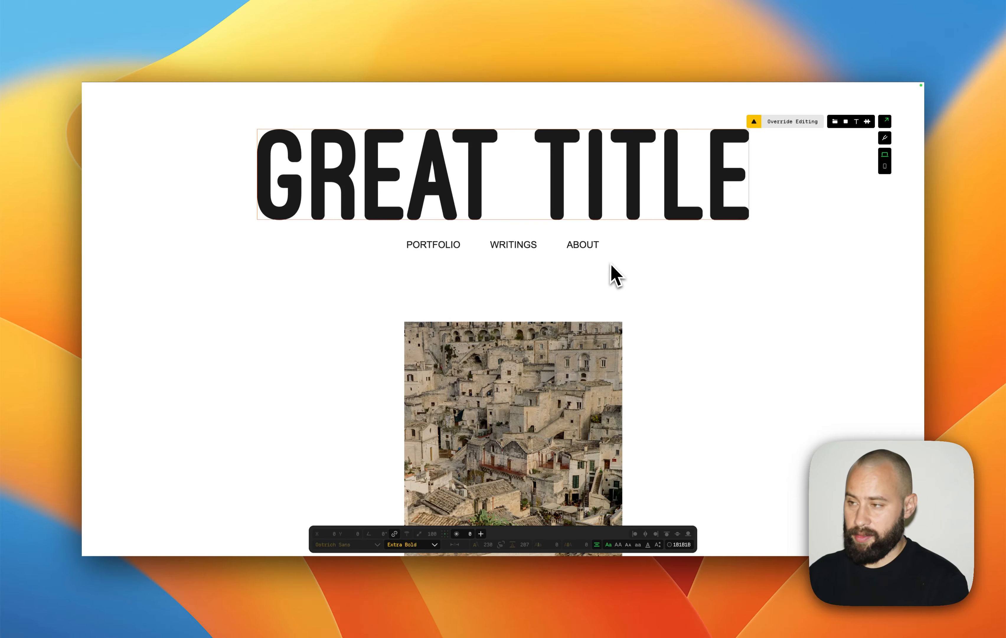
pyautogui.click(612, 265)
# Extend the Nav symbol's frame to the page's left, top and right edges, 1440 by 284, and save the symbol
pyautogui.click(599, 200)
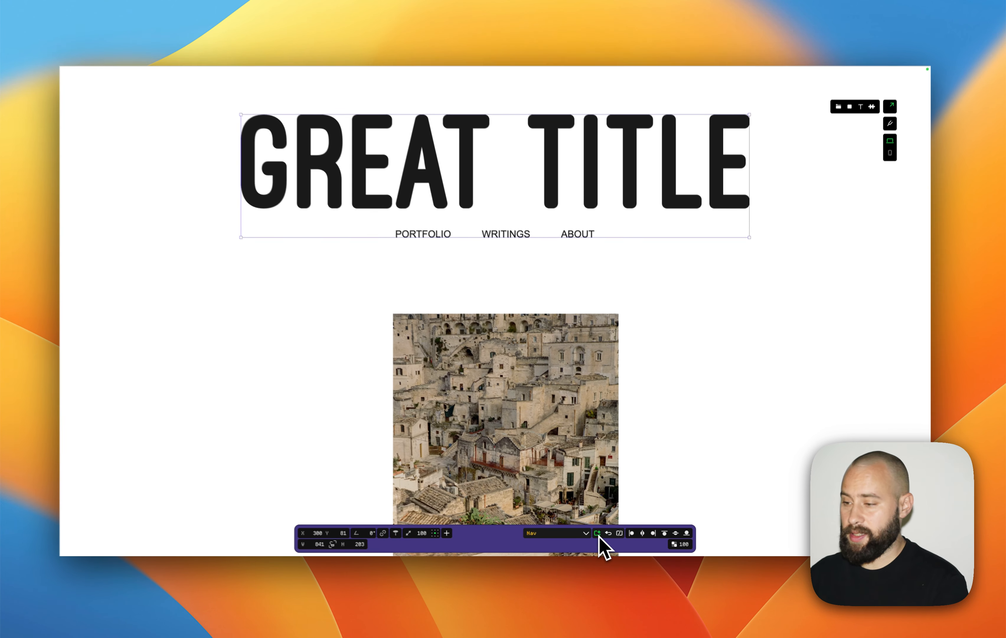
pyautogui.click(598, 534)
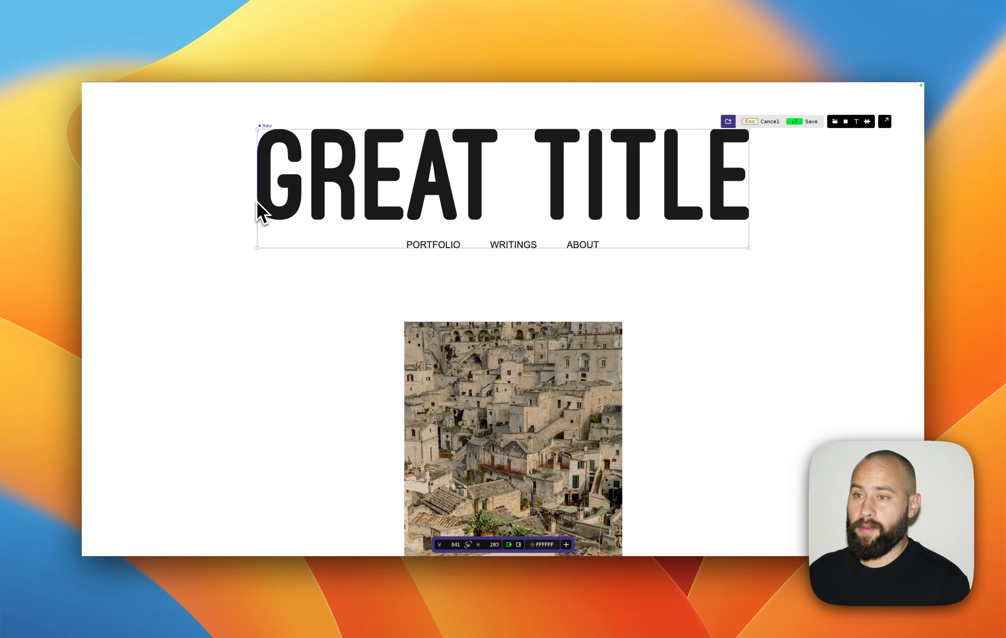
pyautogui.moveTo(258, 201); pyautogui.dragTo(83, 202)
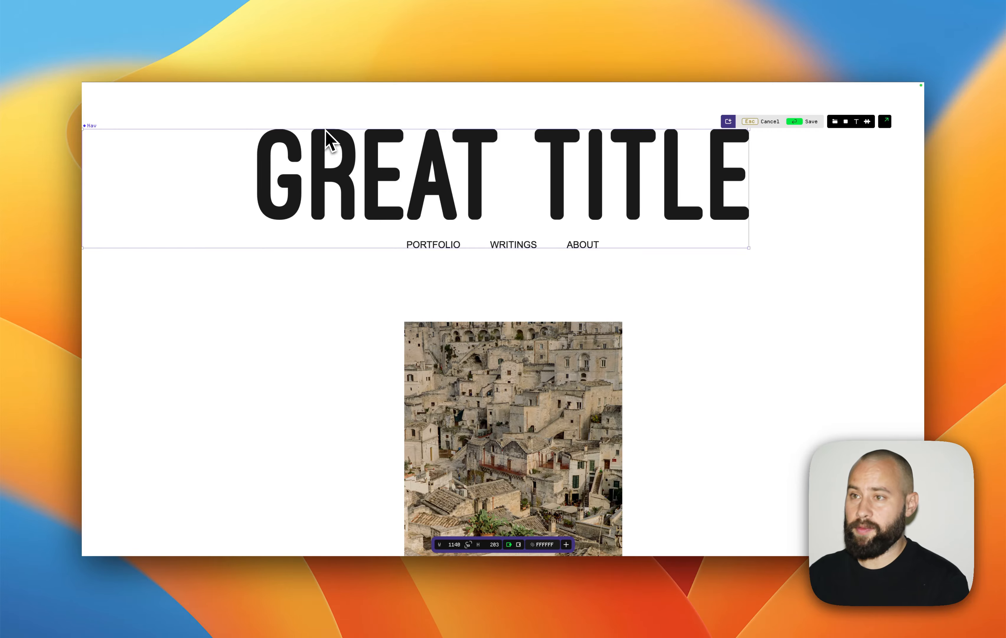
pyautogui.moveTo(325, 130); pyautogui.dragTo(329, 88)
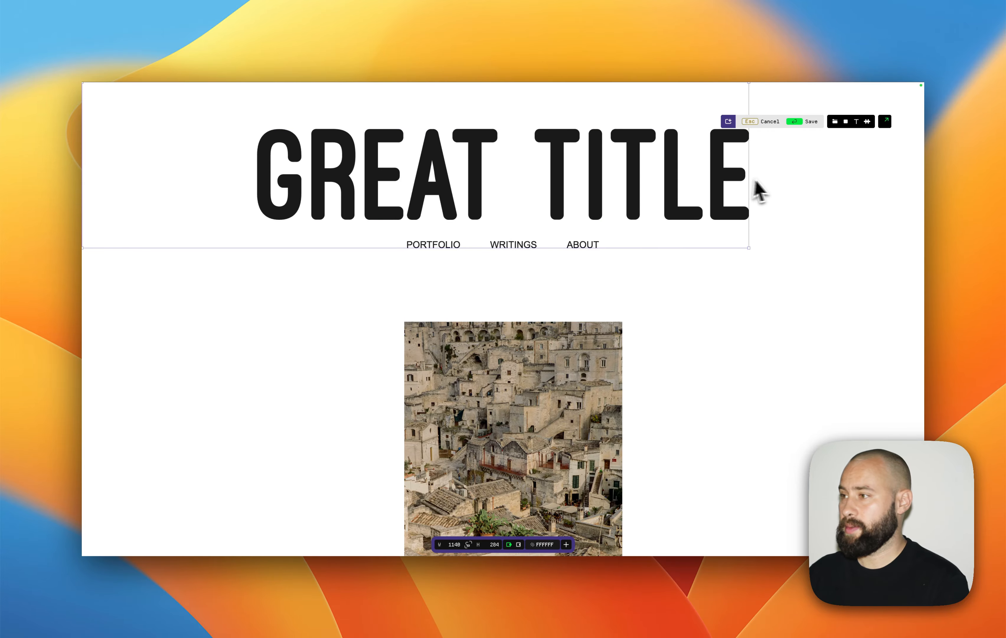
pyautogui.moveTo(750, 174); pyautogui.dragTo(925, 181)
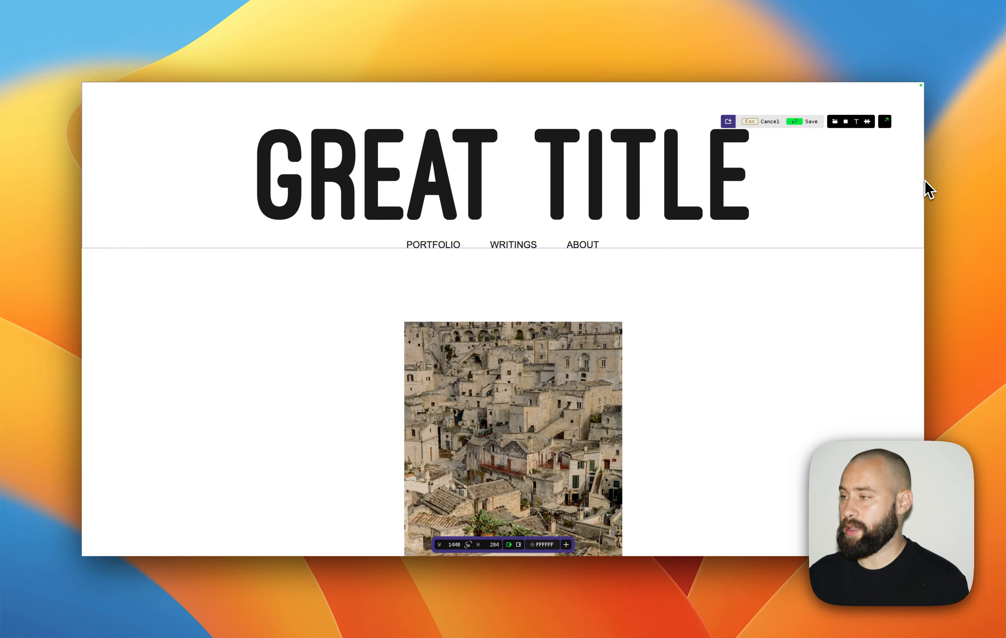
pyautogui.click(795, 122)
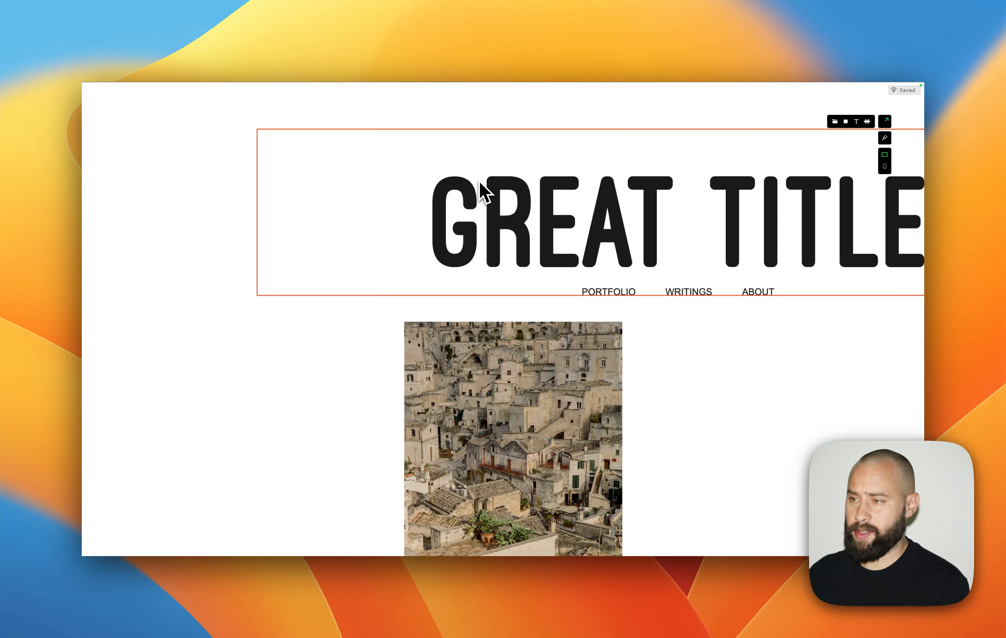
# Align the Nav instance on the current page to the page's left and top edges
pyautogui.moveTo(605, 229); pyautogui.dragTo(513, 215)
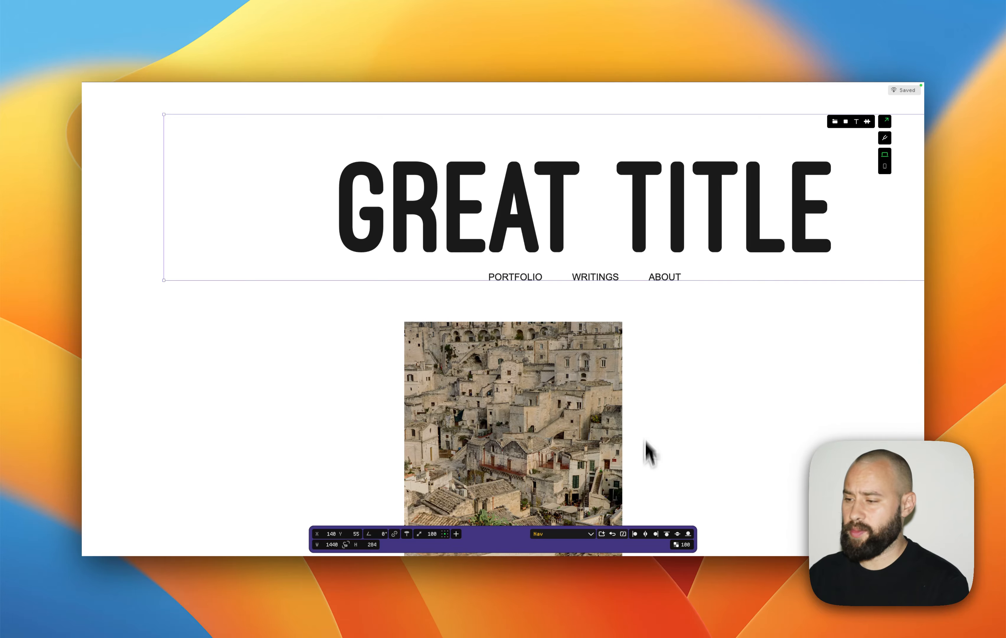
pyautogui.click(636, 535)
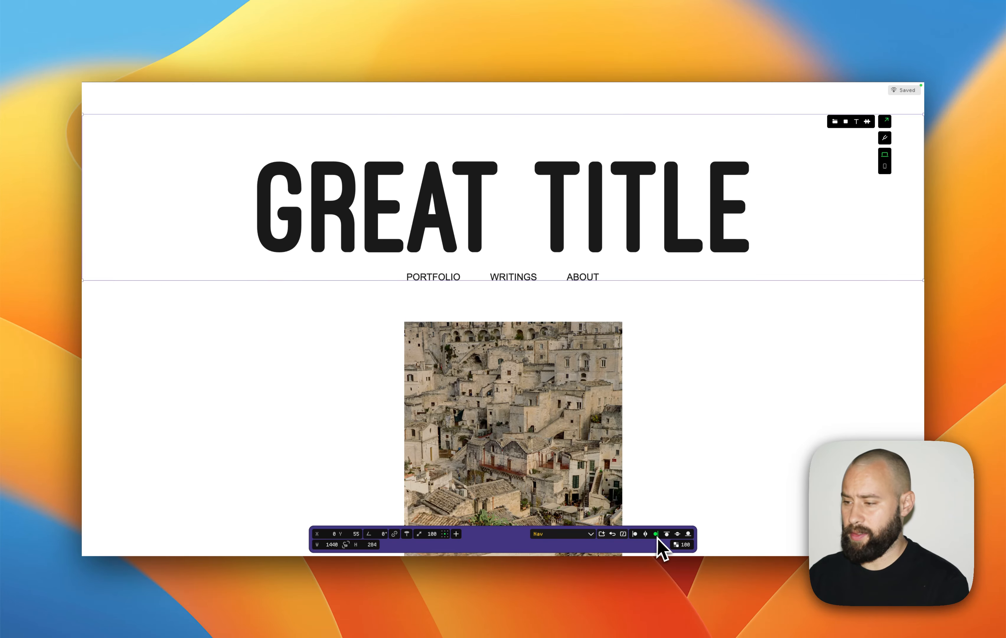
pyautogui.click(667, 534)
pyautogui.click(662, 303)
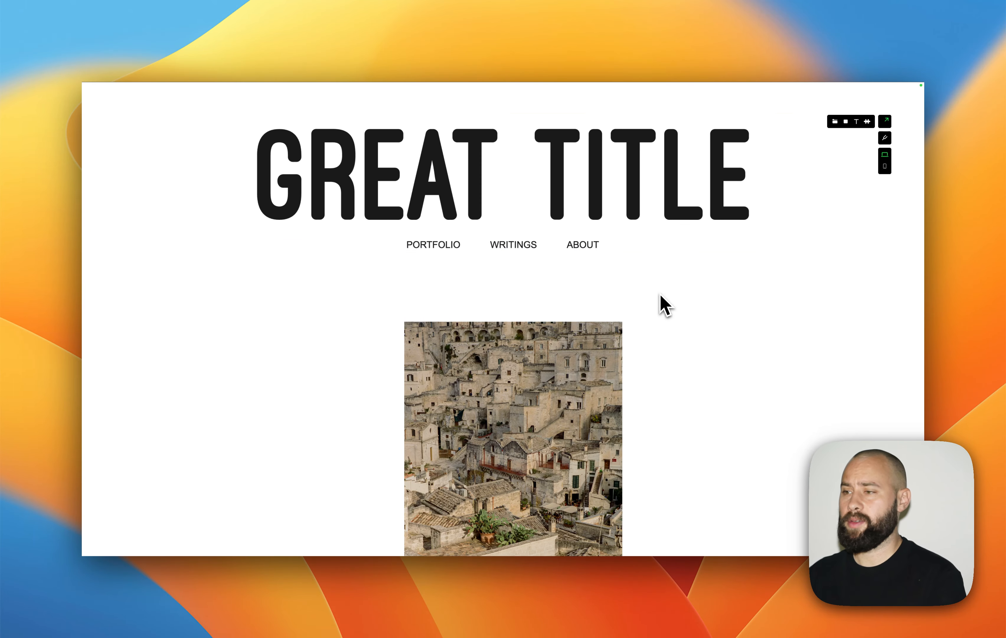
pyautogui.scroll(-1, 659, 304)
pyautogui.scroll(1, 659, 305)
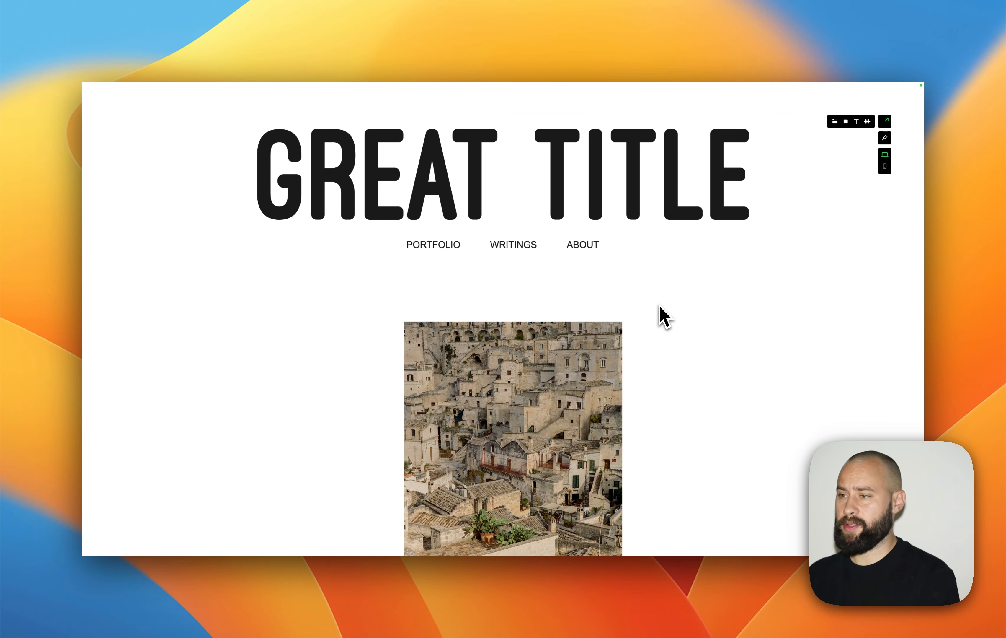
# Override the PORTFOLIO link's font weight to Bold in this page's Nav instance
pyautogui.click(582, 181)
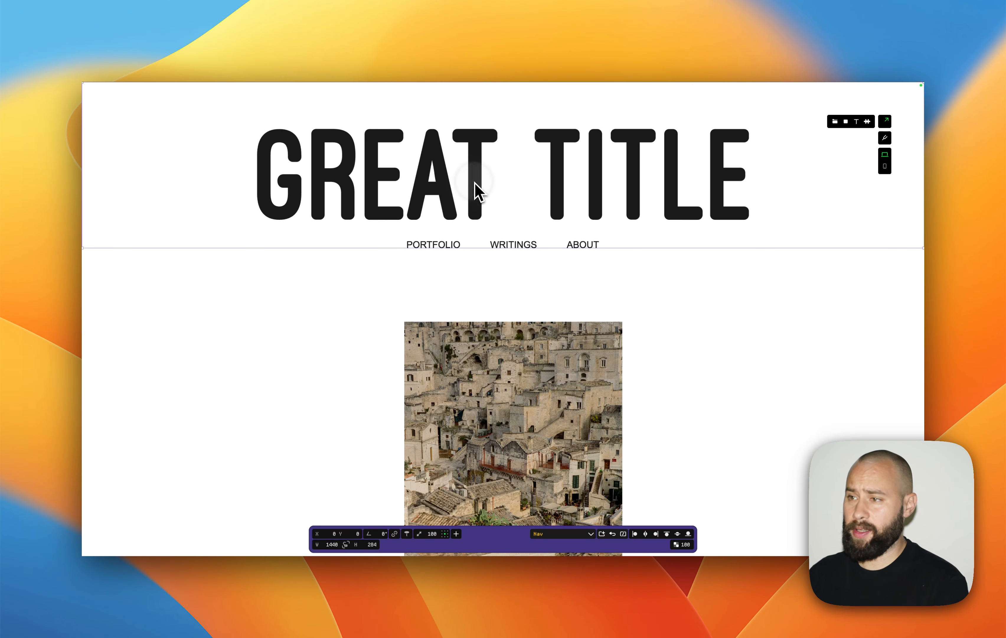
pyautogui.doubleClick(478, 191)
pyautogui.click(440, 245)
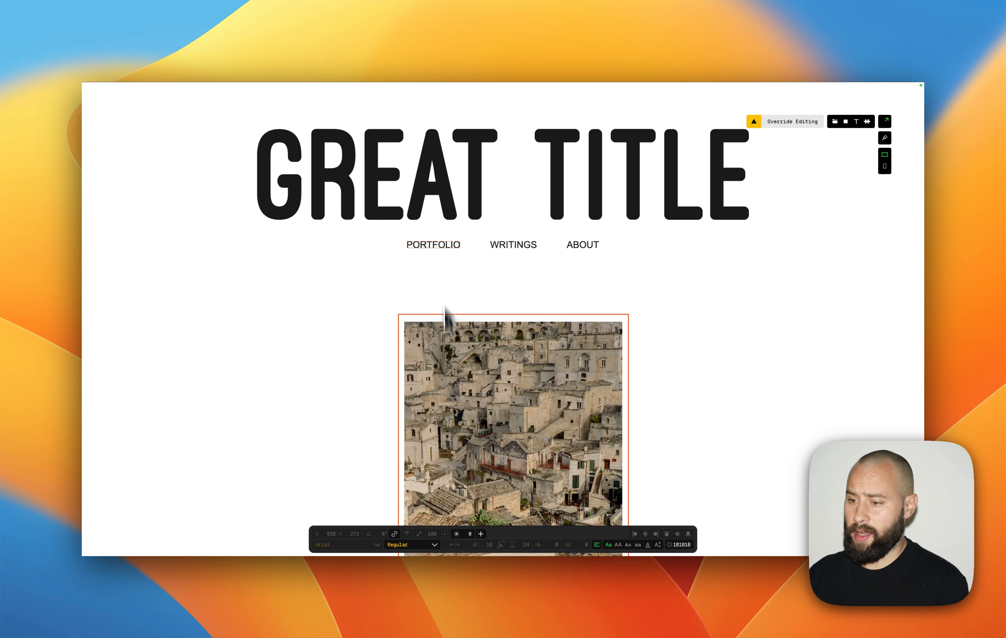
pyautogui.click(420, 545)
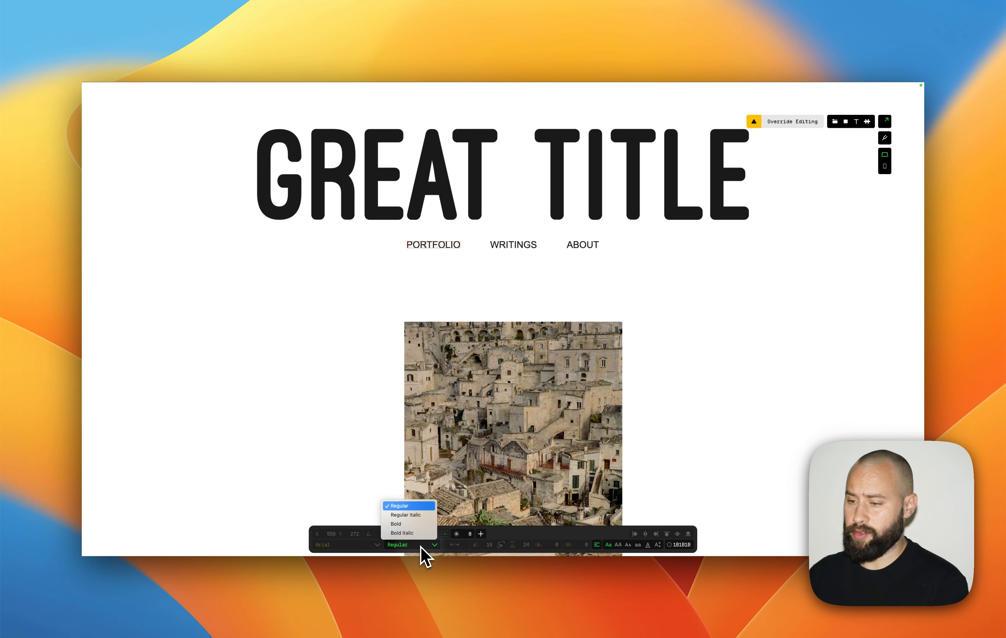
pyautogui.click(419, 523)
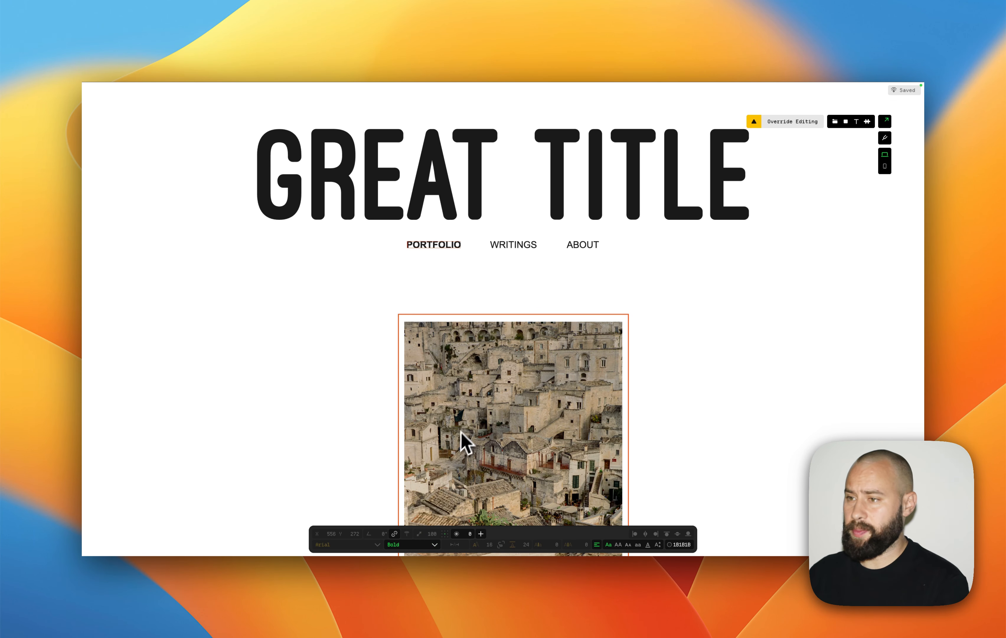
pyautogui.click(528, 282)
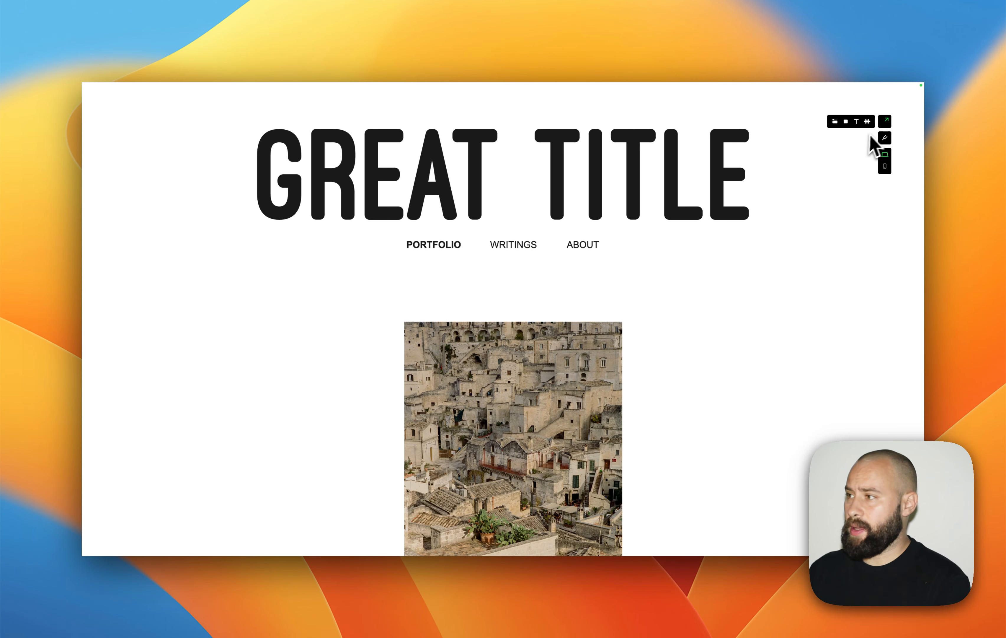
# Open the Writings page and insert the Nav symbol on it
pyautogui.click(885, 121)
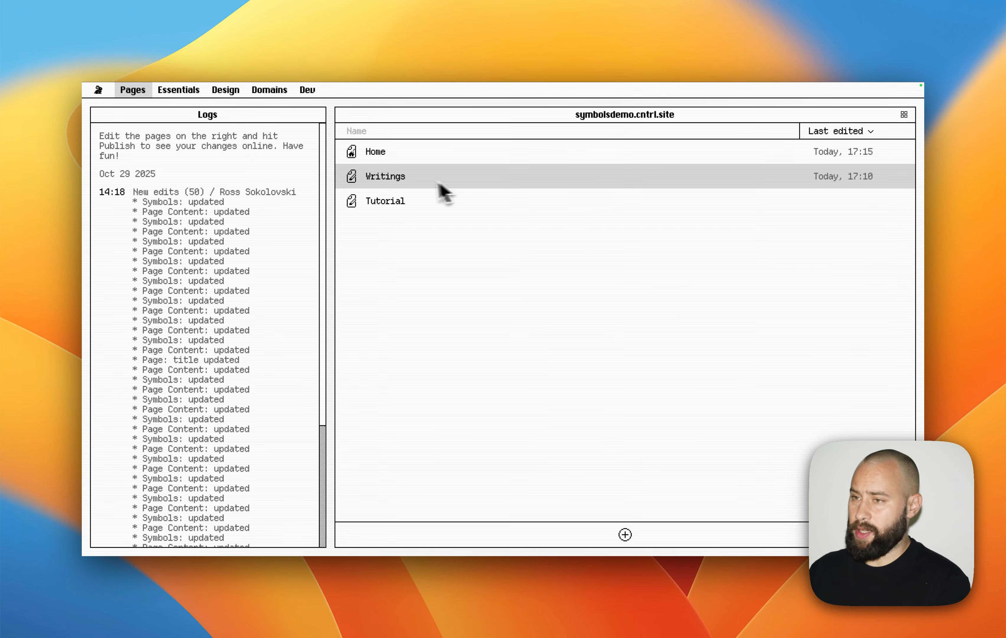
pyautogui.click(395, 177)
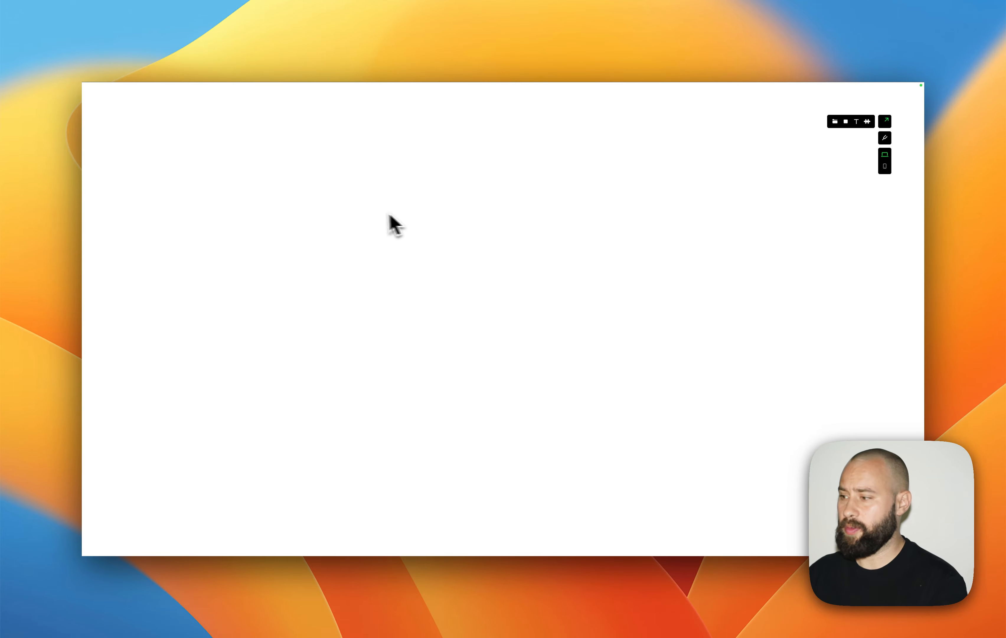
pyautogui.rightClick(188, 123)
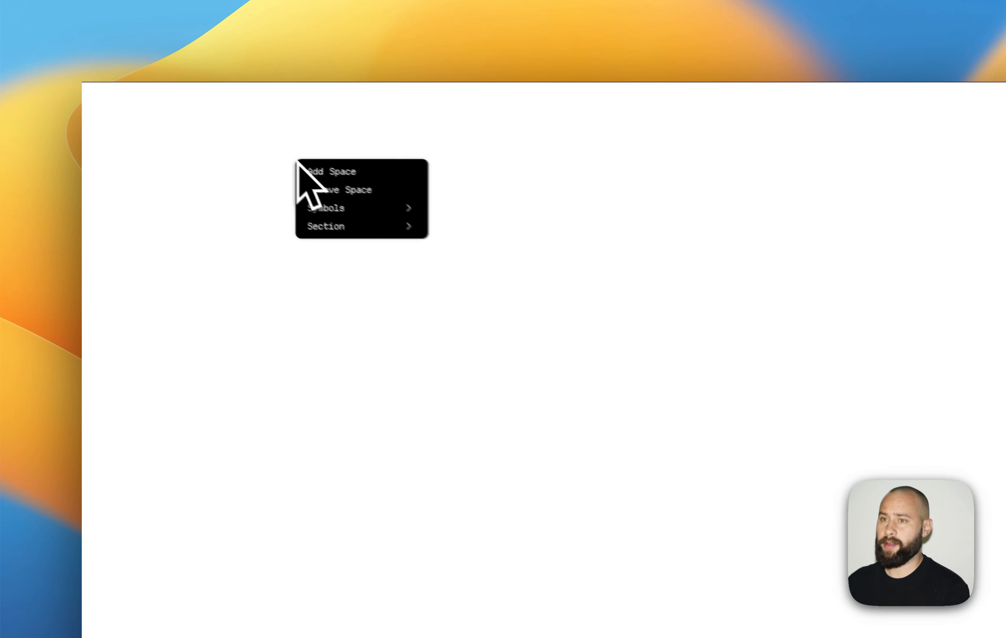
pyautogui.moveTo(218, 144)
pyautogui.click(532, 227)
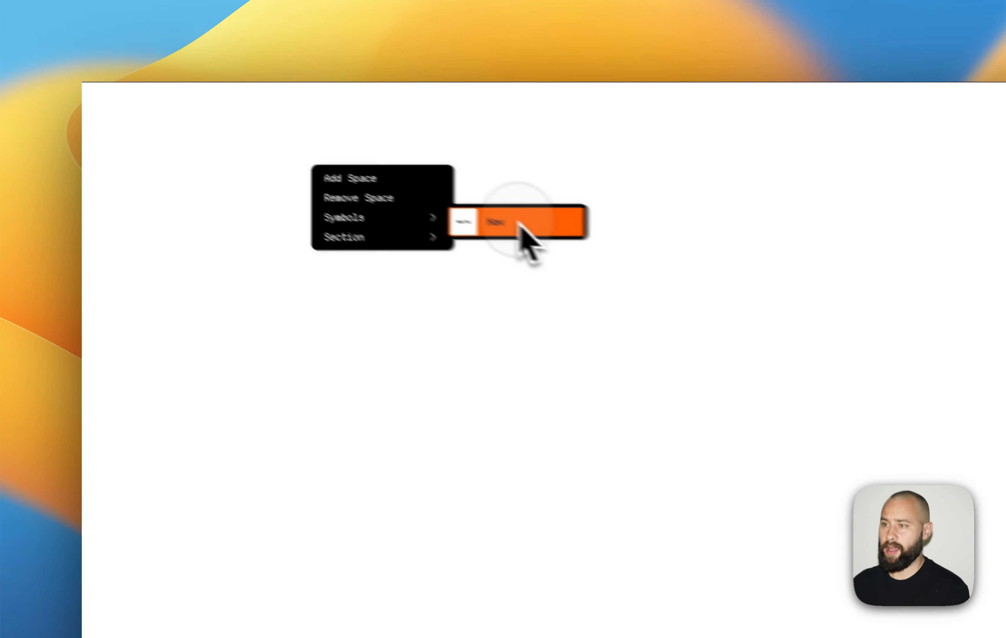
# Align the inserted Nav instance to the left and top edges of the Writings page
pyautogui.moveTo(484, 199); pyautogui.dragTo(444, 192)
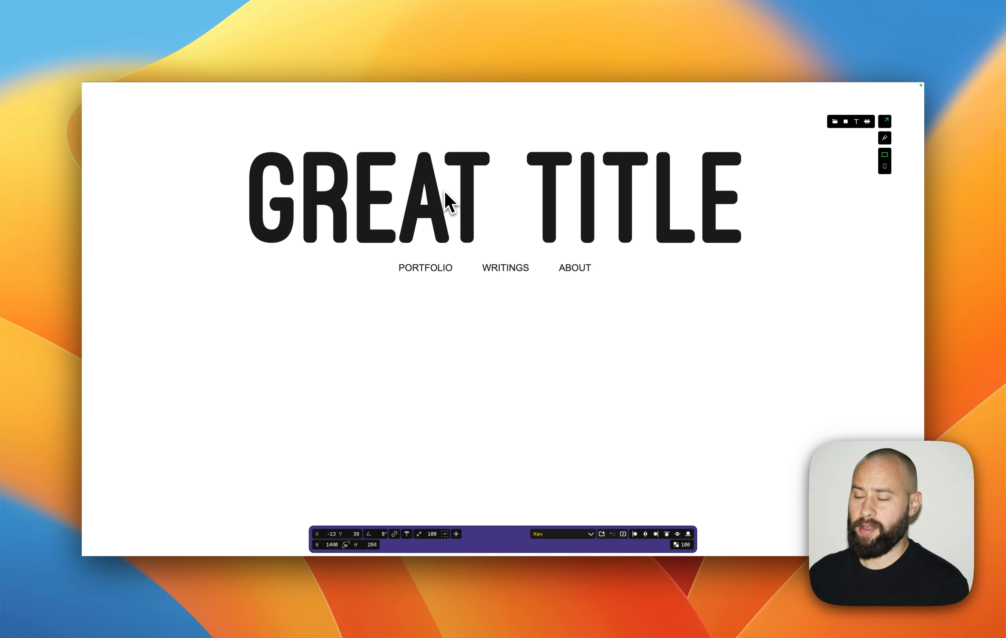
pyautogui.click(635, 534)
pyautogui.click(666, 534)
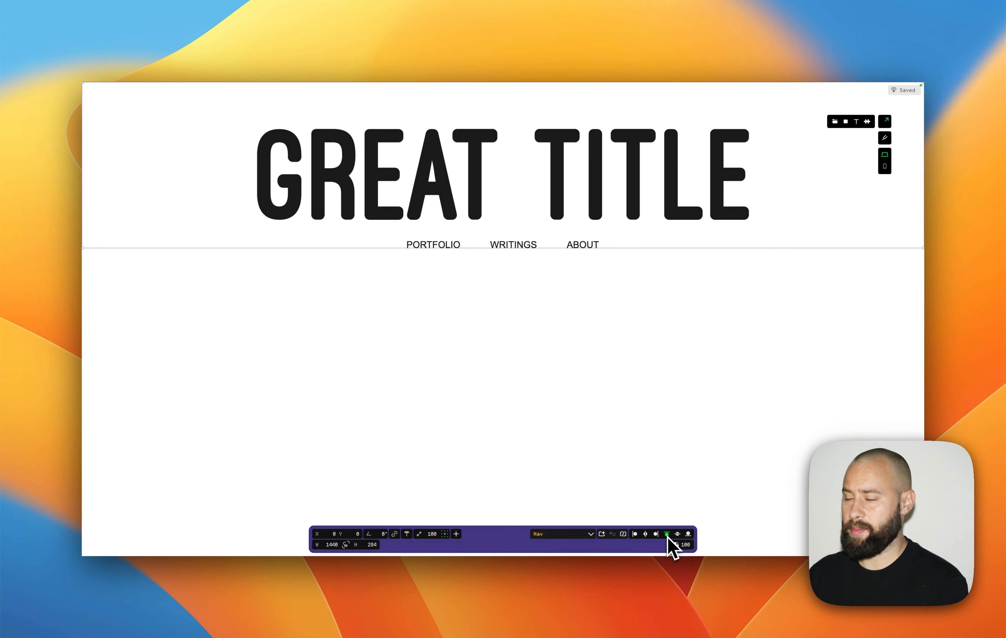
pyautogui.click(580, 350)
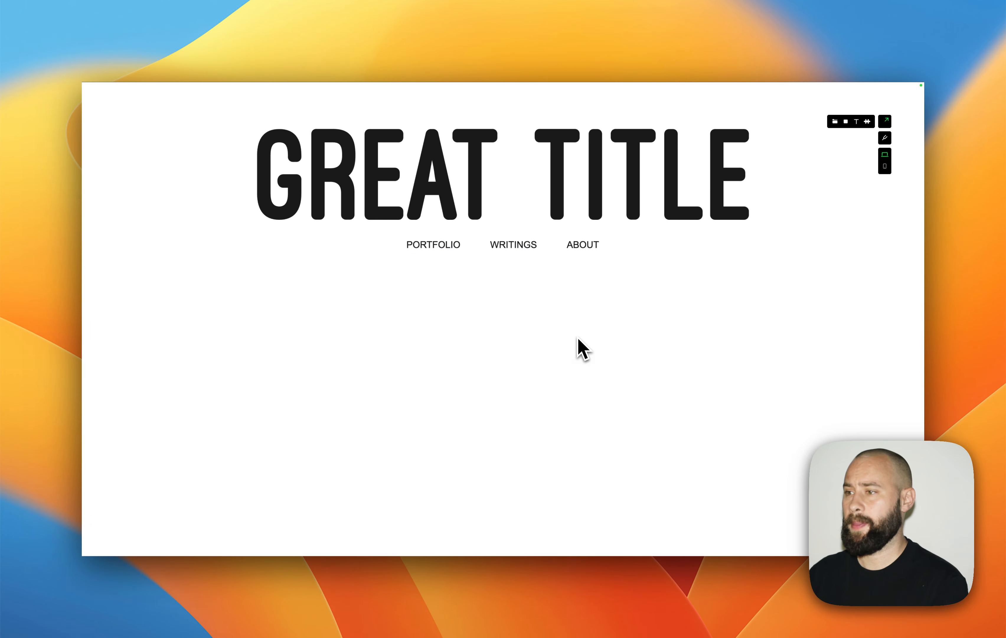
# Override the WRITINGS link in this page's Nav instance with Bold weight and the purple colour swatch
pyautogui.click(508, 218)
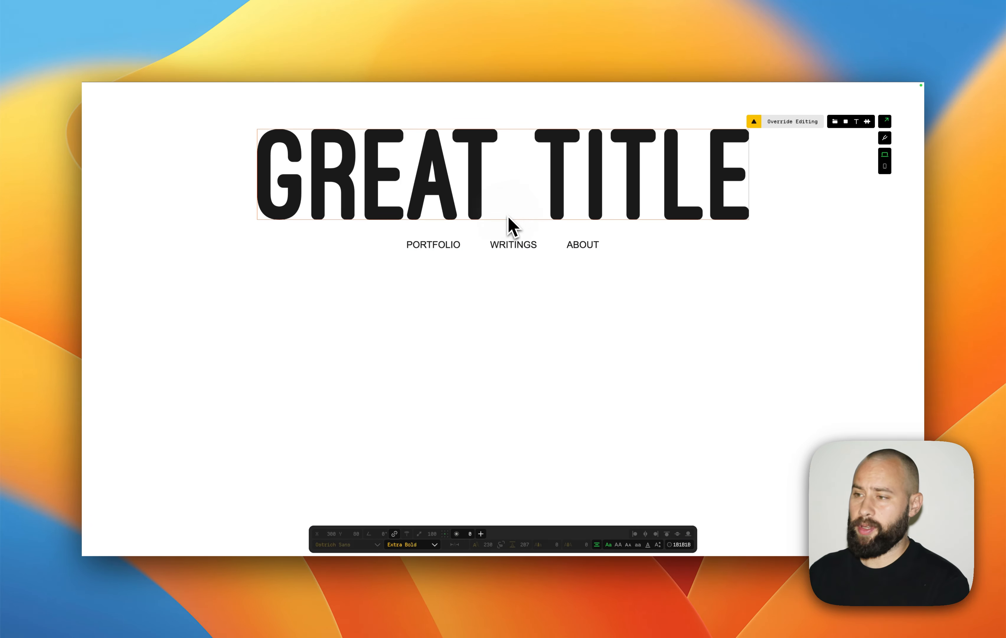
pyautogui.click(513, 248)
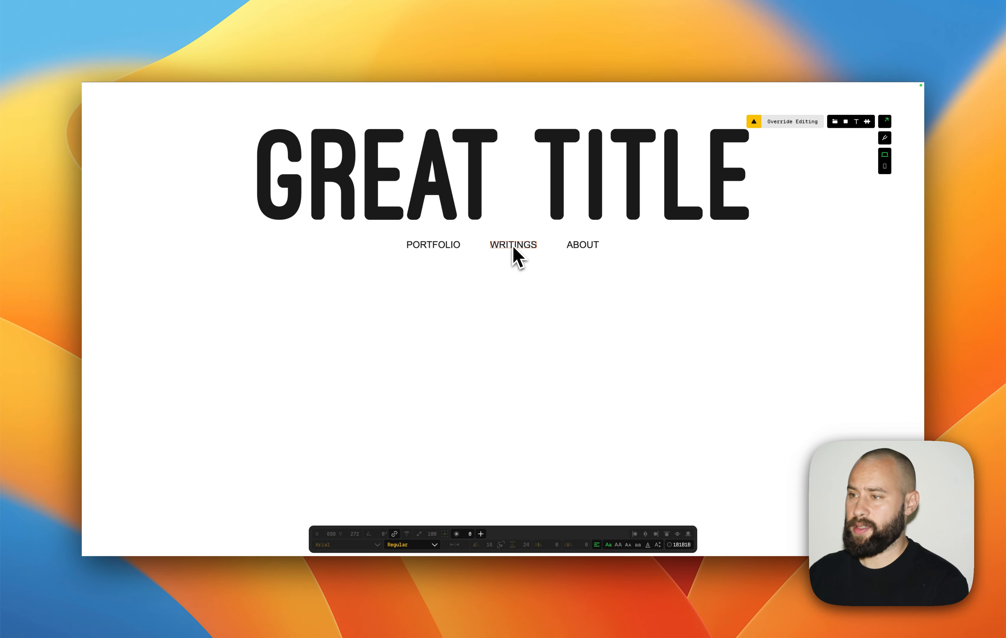
pyautogui.click(428, 542)
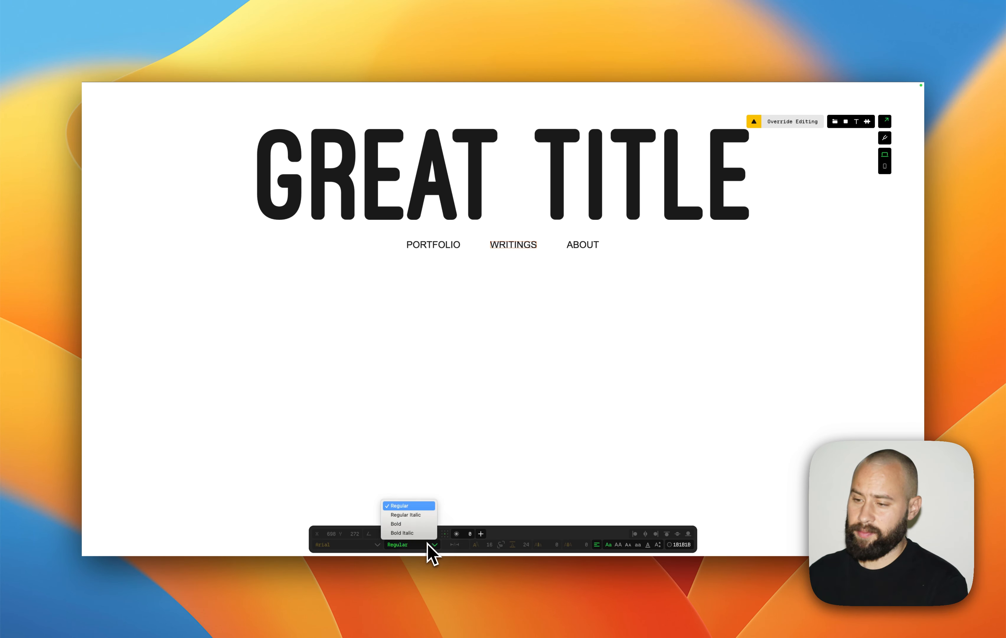
pyautogui.click(420, 526)
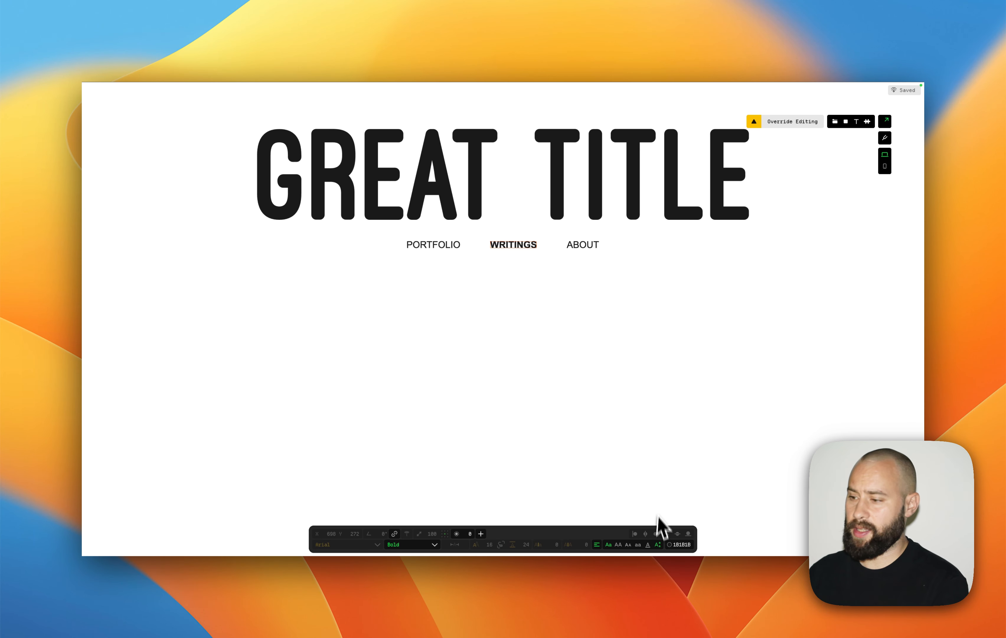
pyautogui.click(670, 544)
pyautogui.click(667, 500)
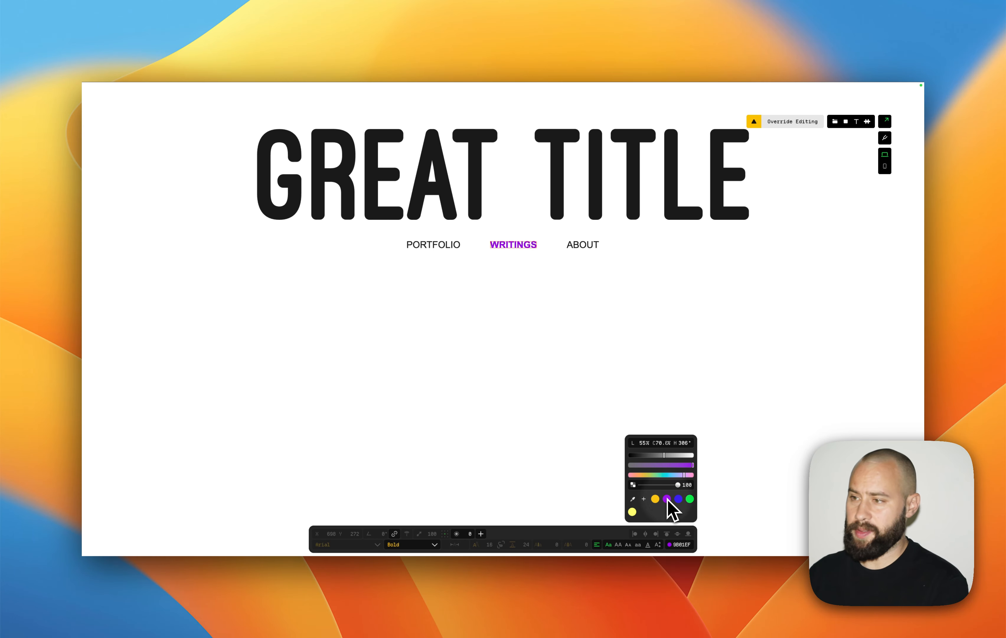
pyautogui.click(605, 333)
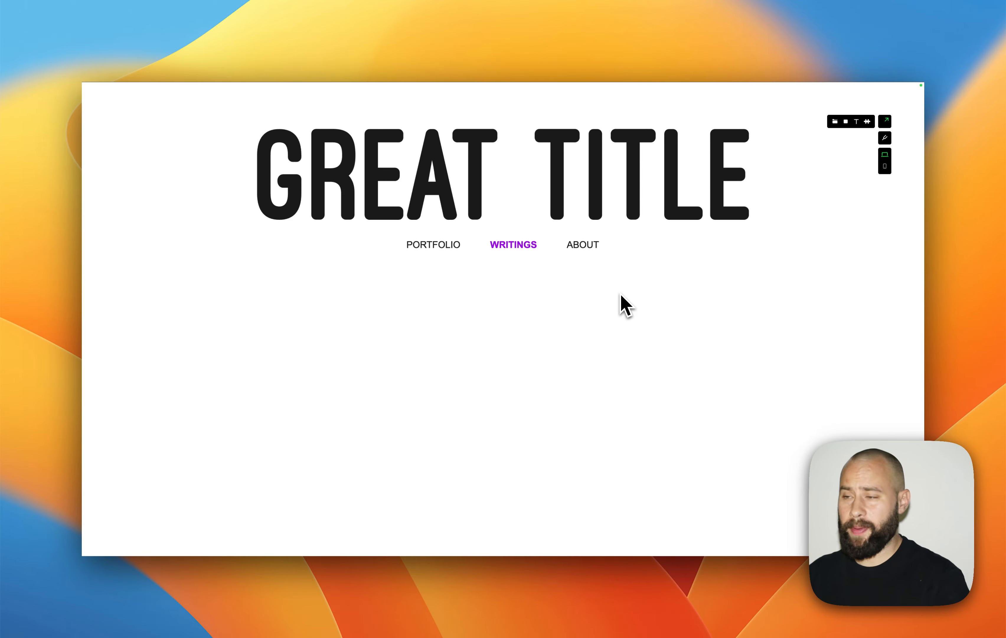
# Edit the Nav symbol, changing the GREAT TITLE font to Affigere-Regular and moving the title to about X 294, Y 77
pyautogui.click(589, 202)
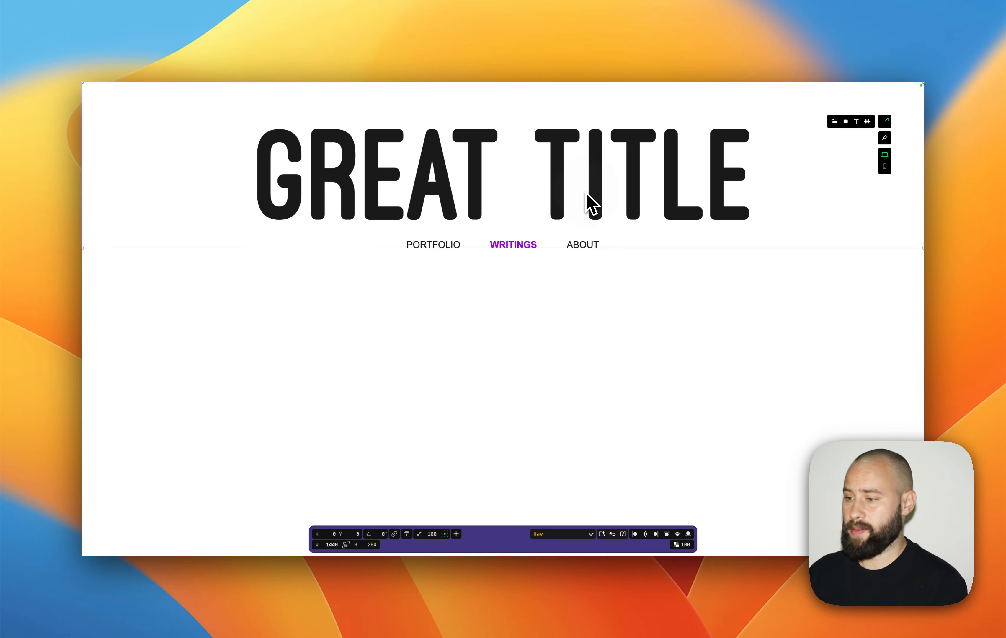
pyautogui.click(601, 534)
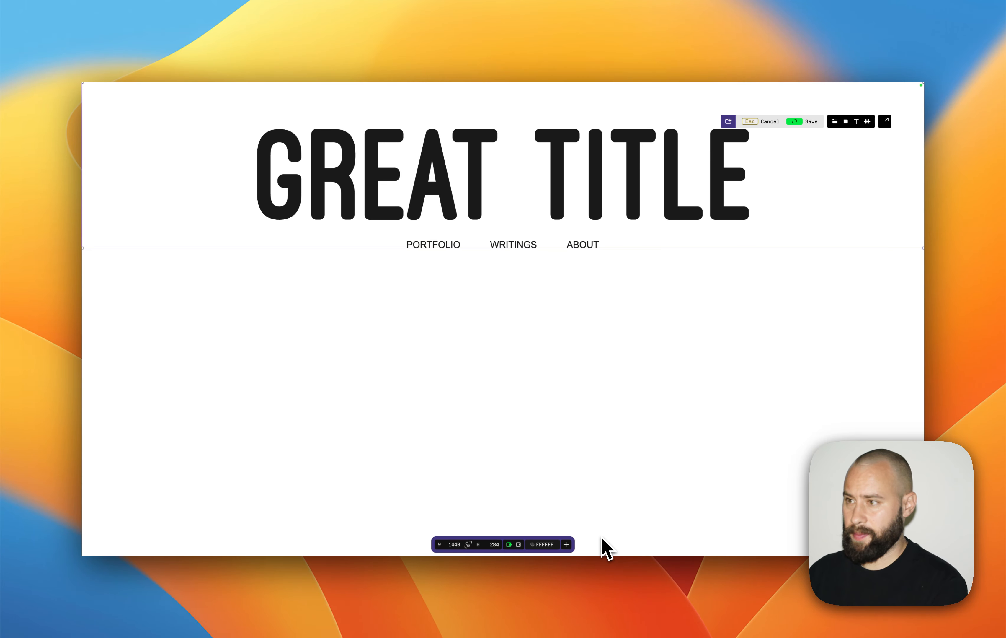
pyautogui.click(498, 186)
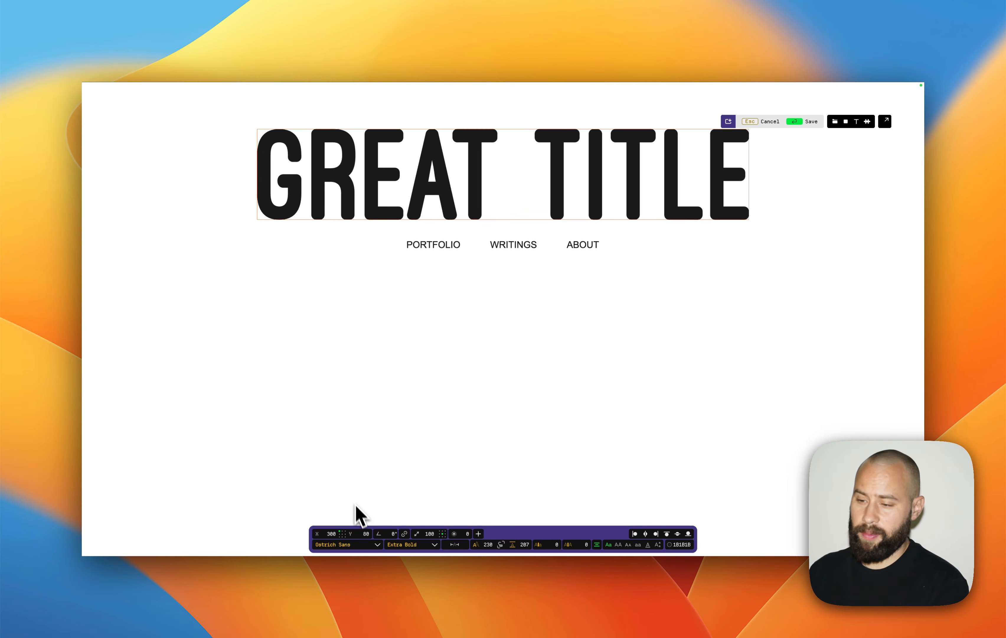
pyautogui.click(363, 545)
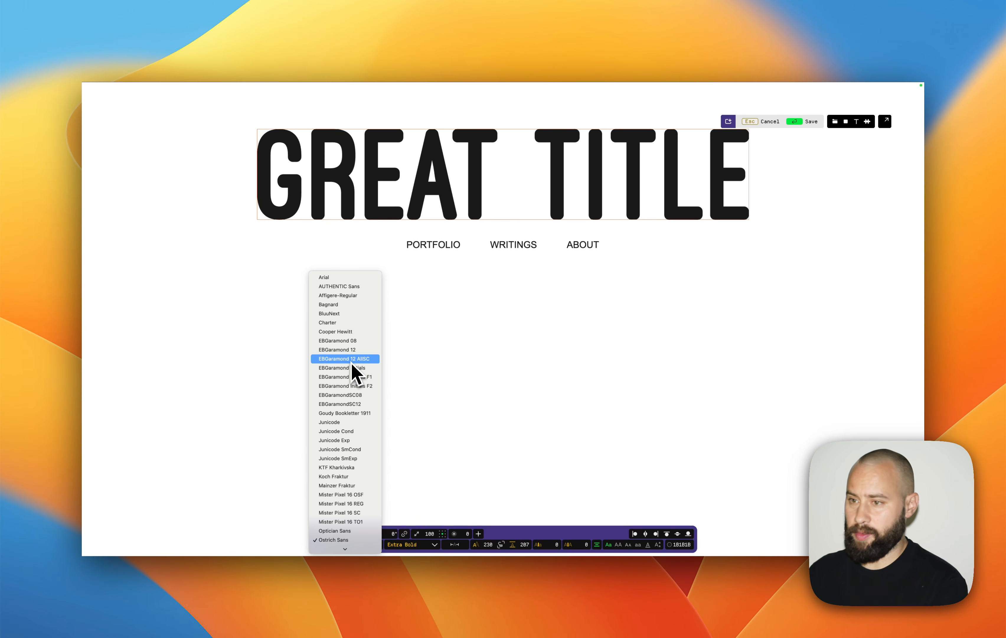
pyautogui.click(345, 295)
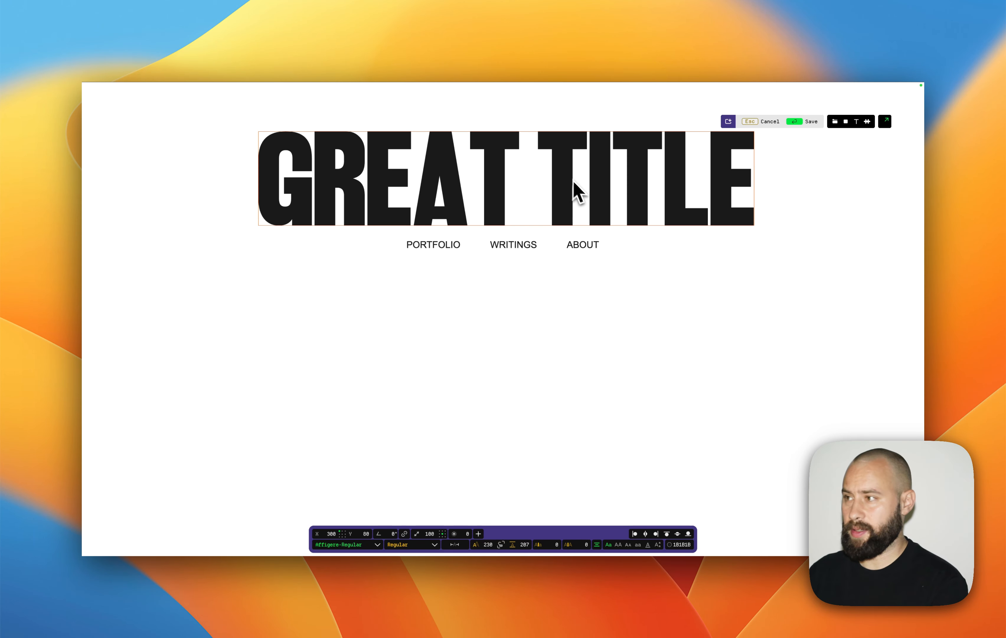
pyautogui.moveTo(577, 183); pyautogui.dragTo(573, 179)
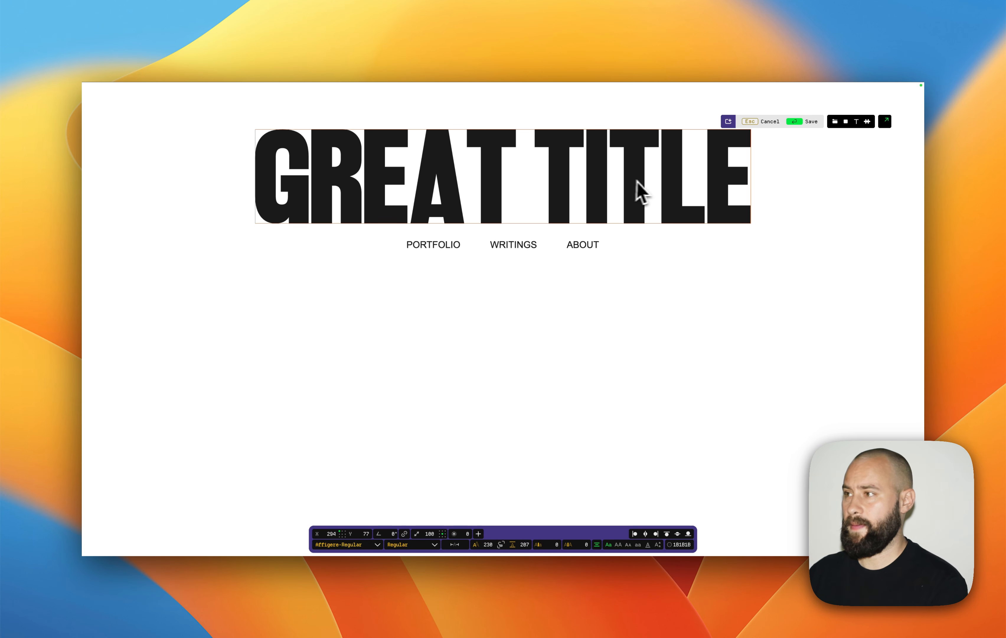
# Save the Nav symbol edits and open the Home page
pyautogui.click(794, 122)
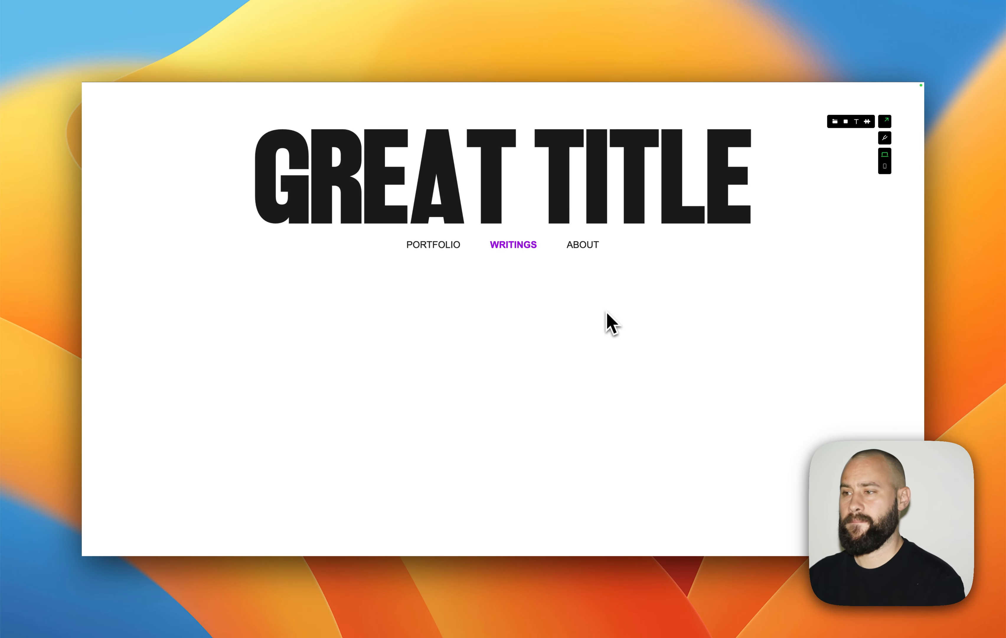
pyautogui.click(884, 137)
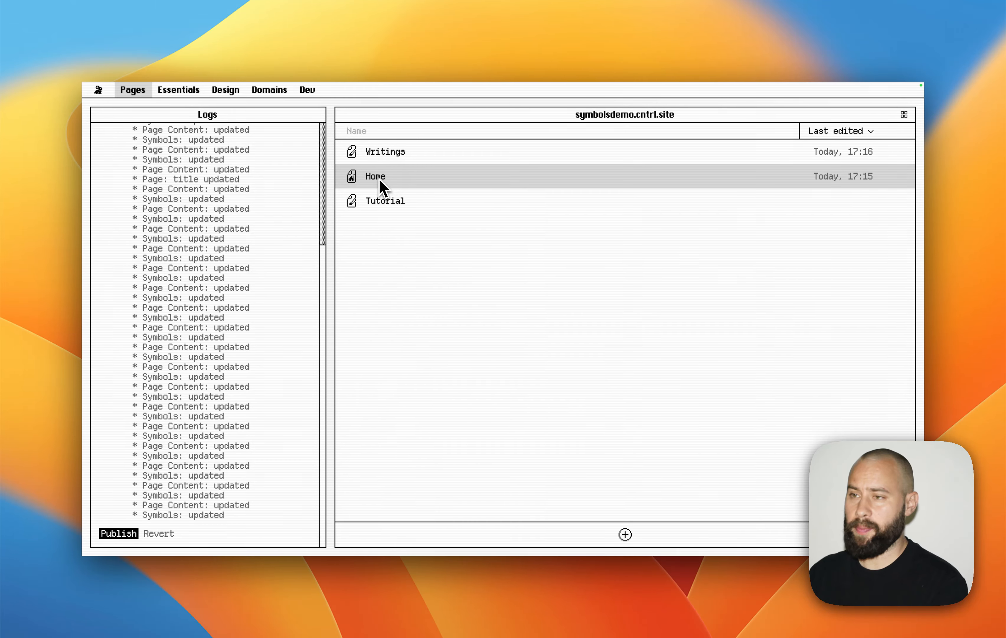
pyautogui.click(382, 185)
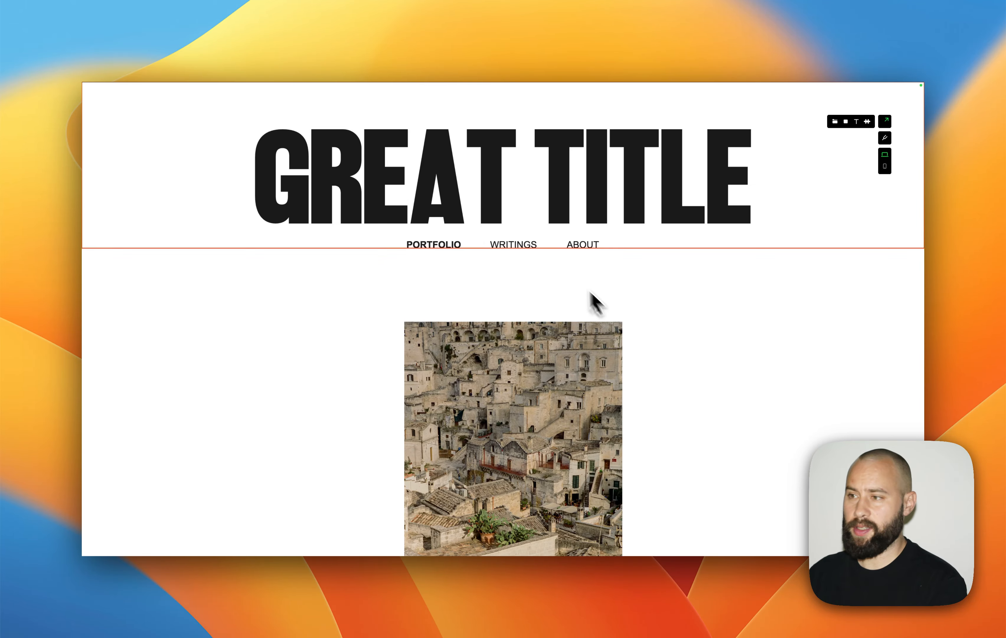
pyautogui.scroll(-1, 669, 291)
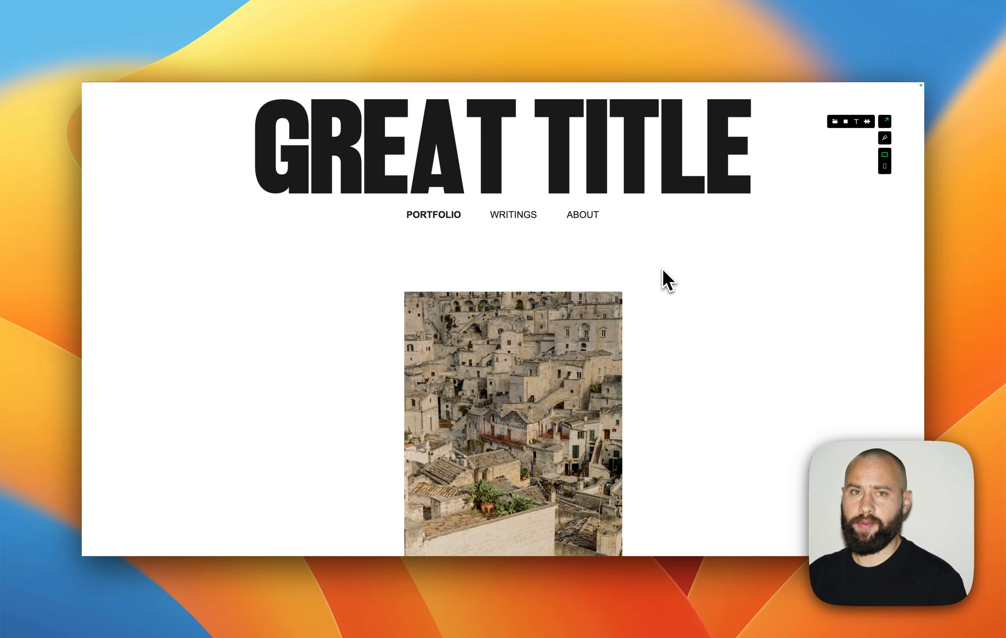
# Replace the photo below the navigation links with a slider component placed at about X 520, Y 360
pyautogui.click(539, 360)
pyautogui.press('BackSpace')
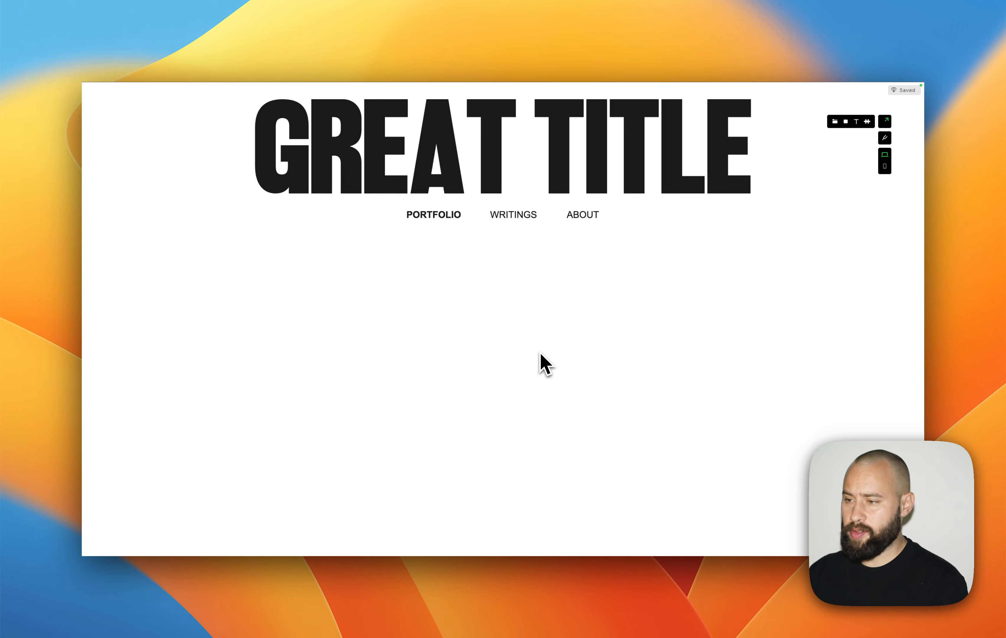
pyautogui.click(866, 126)
pyautogui.click(852, 205)
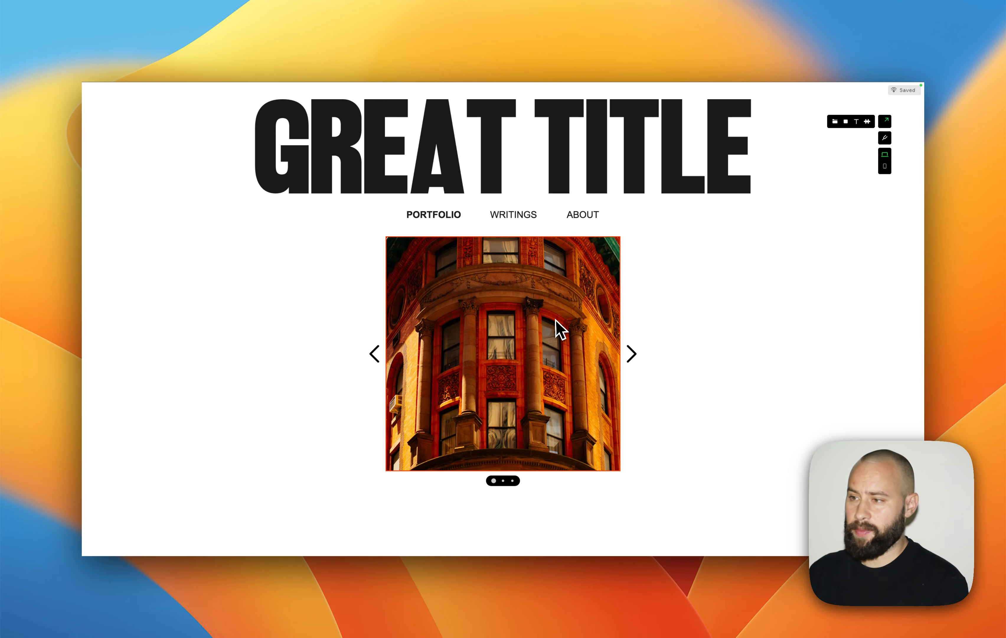
pyautogui.moveTo(555, 320); pyautogui.dragTo(555, 348)
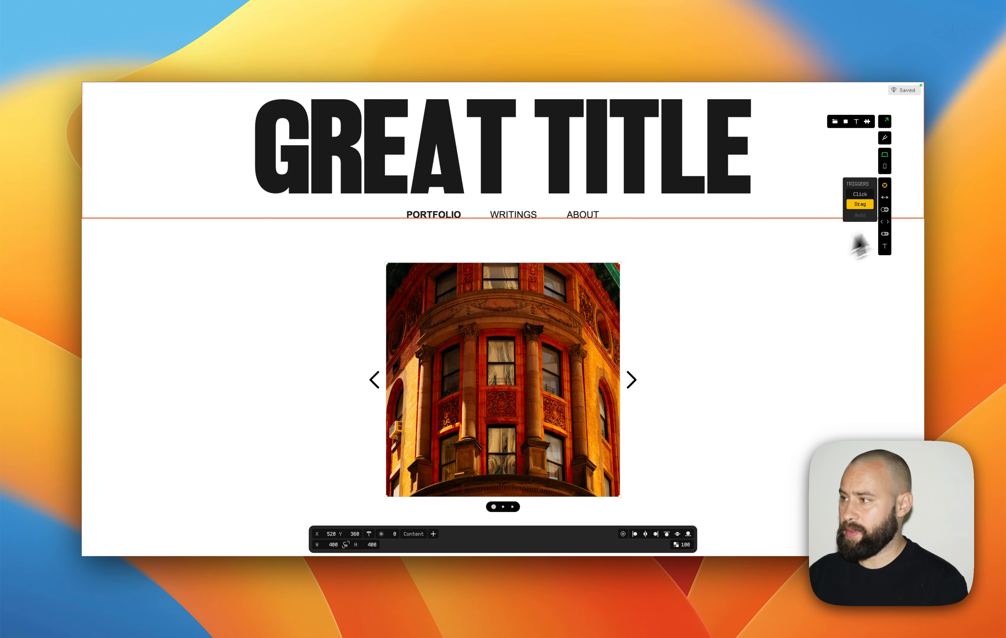
# Turn off the slider's arrow controls and set its dot navigation's Y offset to -72
pyautogui.click(884, 210)
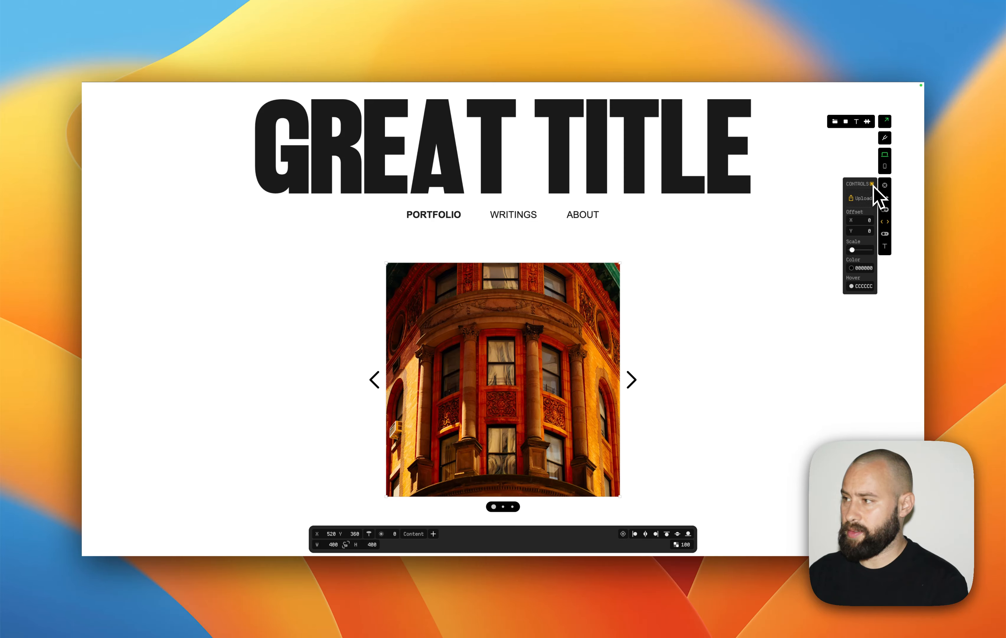
pyautogui.click(885, 233)
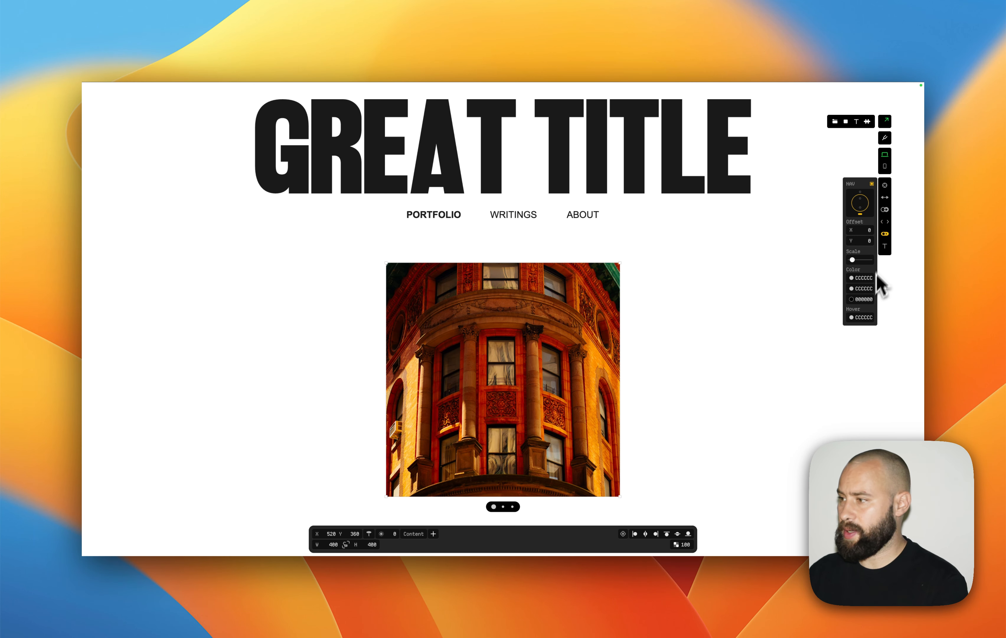
pyautogui.moveTo(852, 244); pyautogui.dragTo(858, 259)
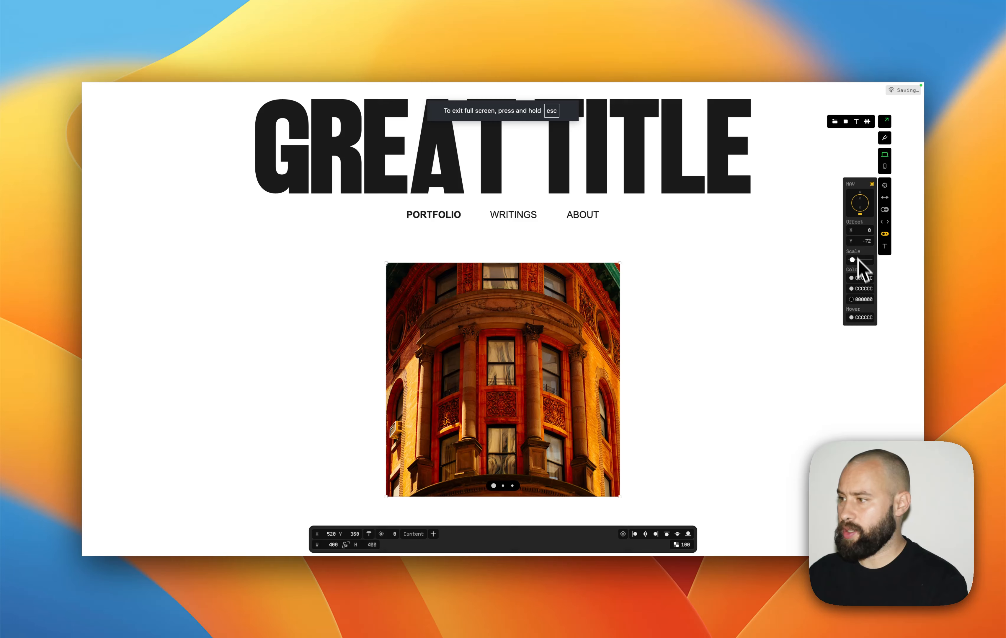
# Colour the slider's dot navigation with a white FFFFFF background and a black 000000 active dot
pyautogui.click(852, 299)
pyautogui.moveTo(824, 325); pyautogui.dragTo(779, 303)
pyautogui.click(852, 277)
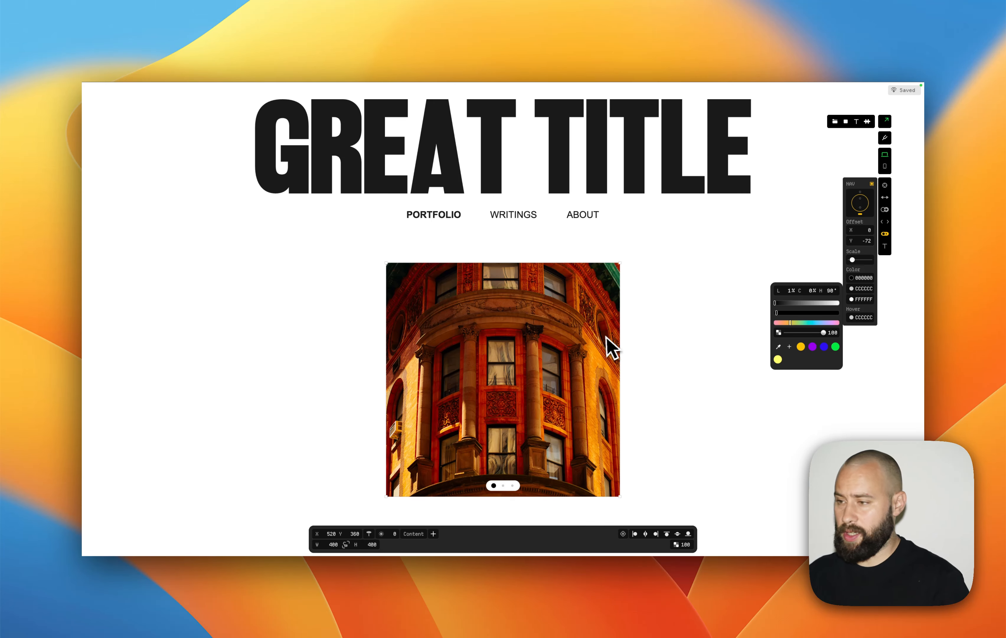
# Narrow the slider to about 309 wide and create a symbol named Slider from it
pyautogui.click(621, 343)
pyautogui.moveTo(621, 343); pyautogui.dragTo(548, 336)
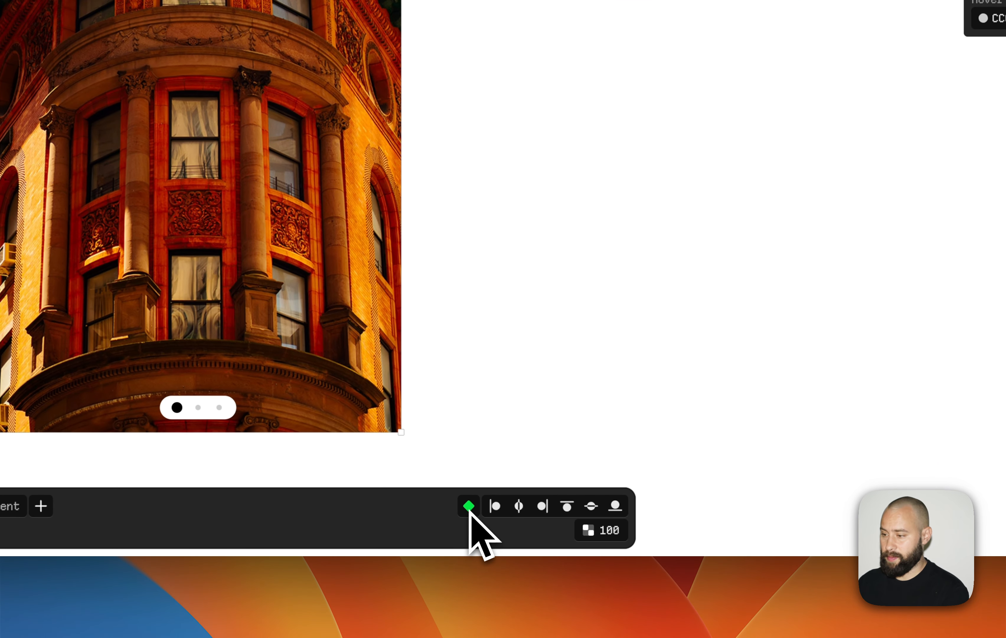
pyautogui.click(554, 523)
pyautogui.write('Slider')
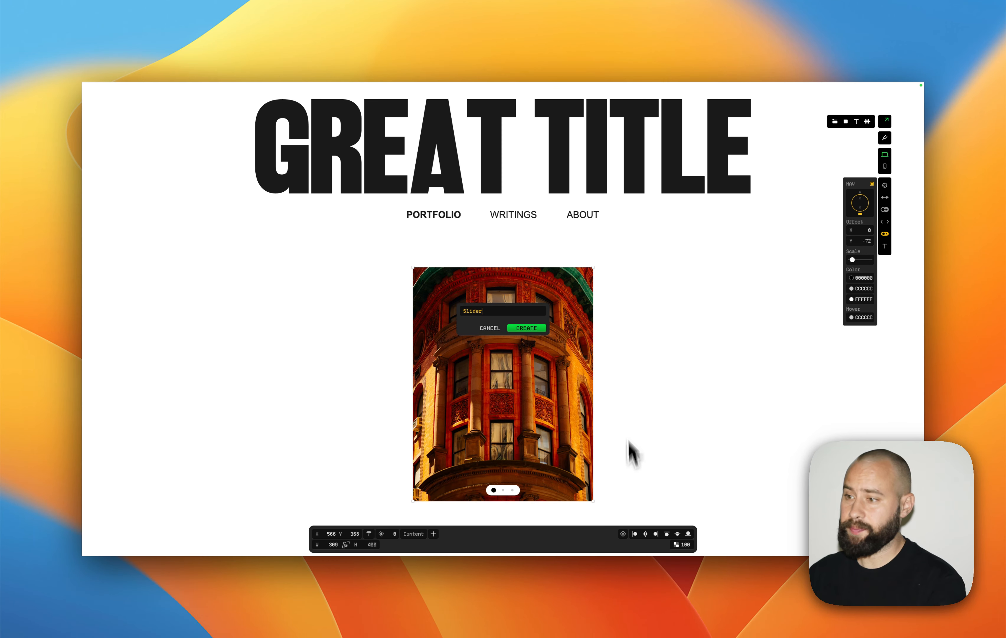
pyautogui.click(532, 327)
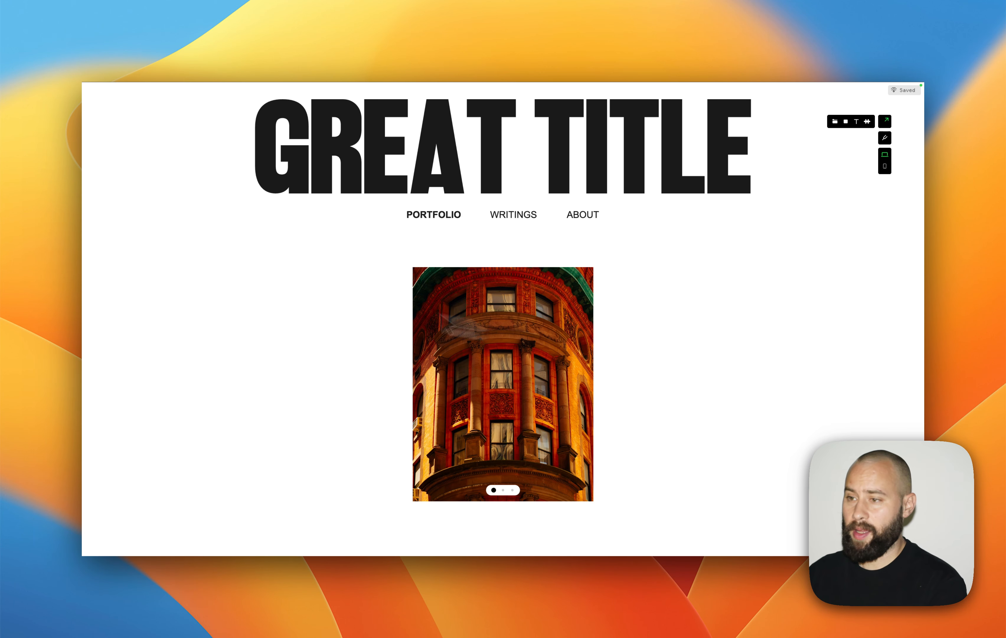
# Open the Writings page and insert the Slider symbol below the navigation links, at about X 628, Y 383
pyautogui.click(885, 122)
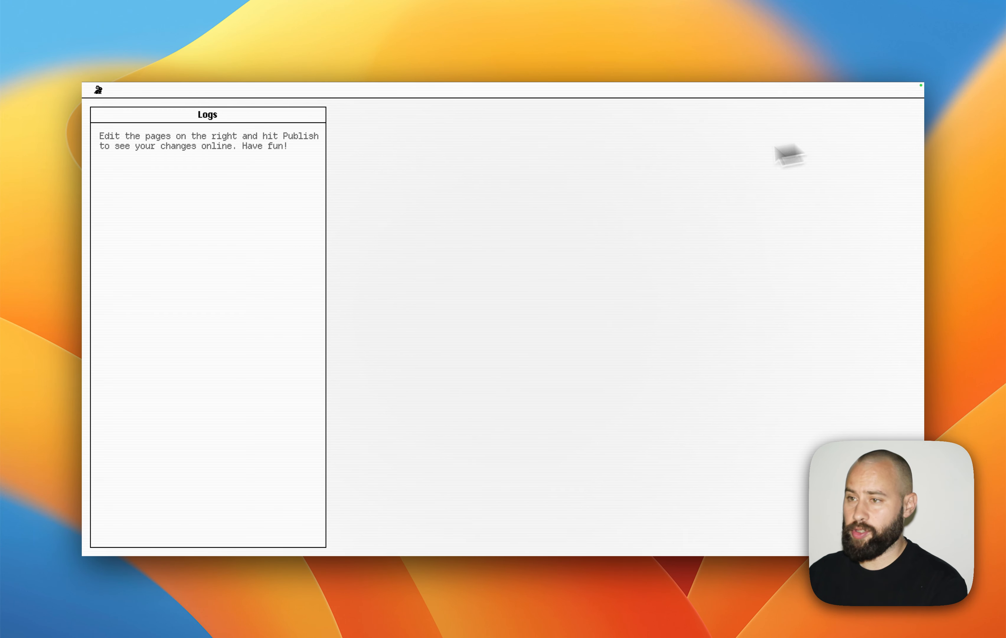
pyautogui.click(381, 179)
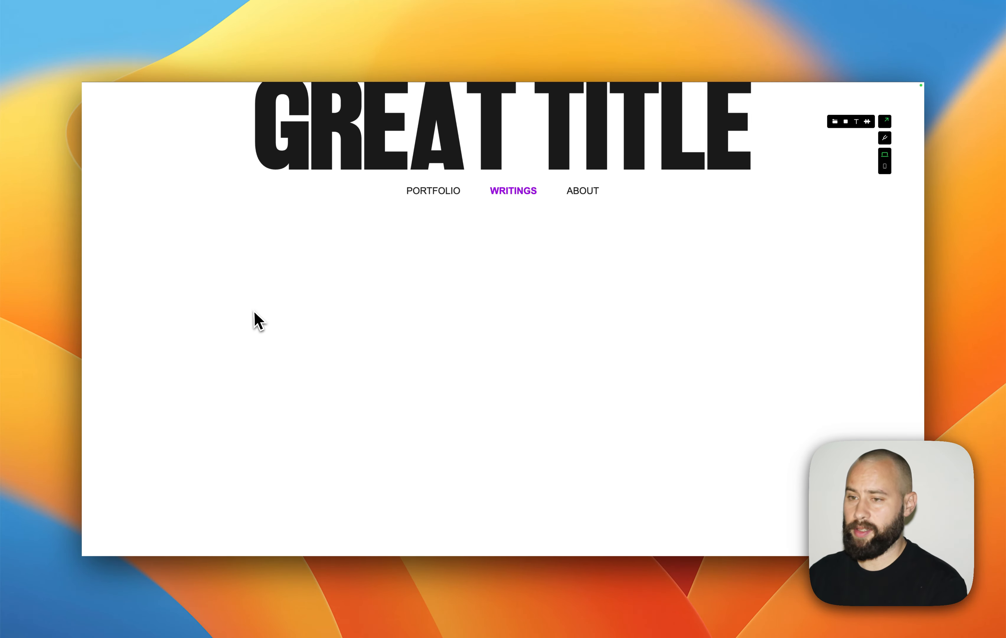
pyautogui.rightClick(255, 313)
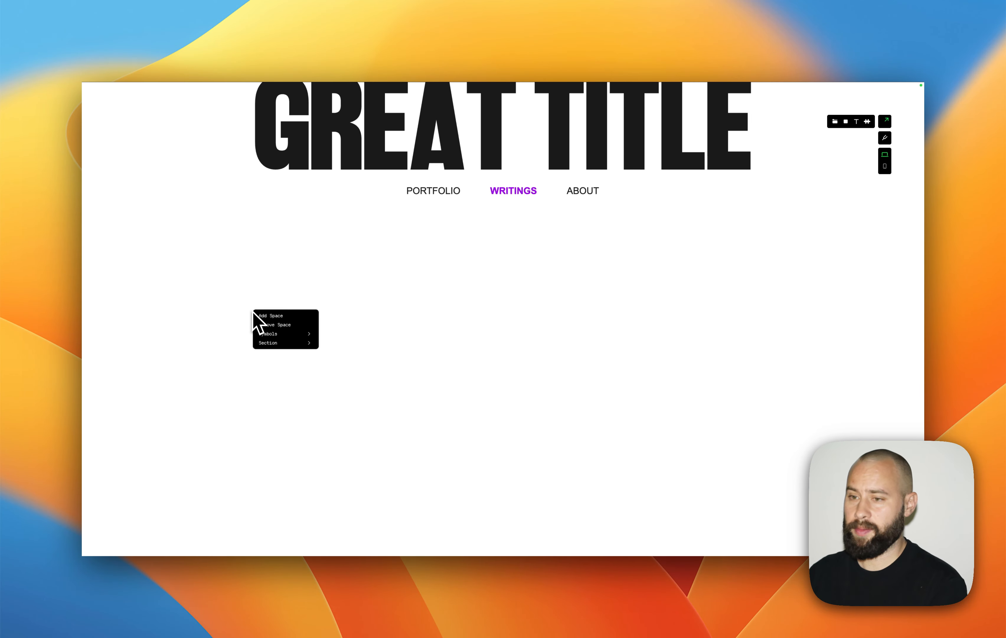
pyautogui.moveTo(293, 334)
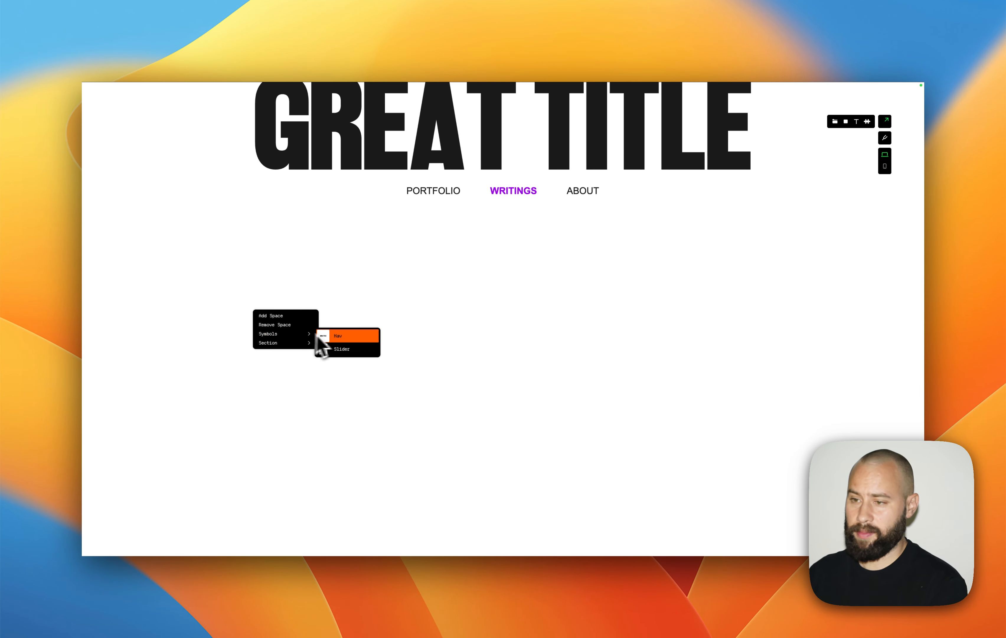
pyautogui.click(348, 348)
pyautogui.moveTo(373, 398); pyautogui.dragTo(569, 342)
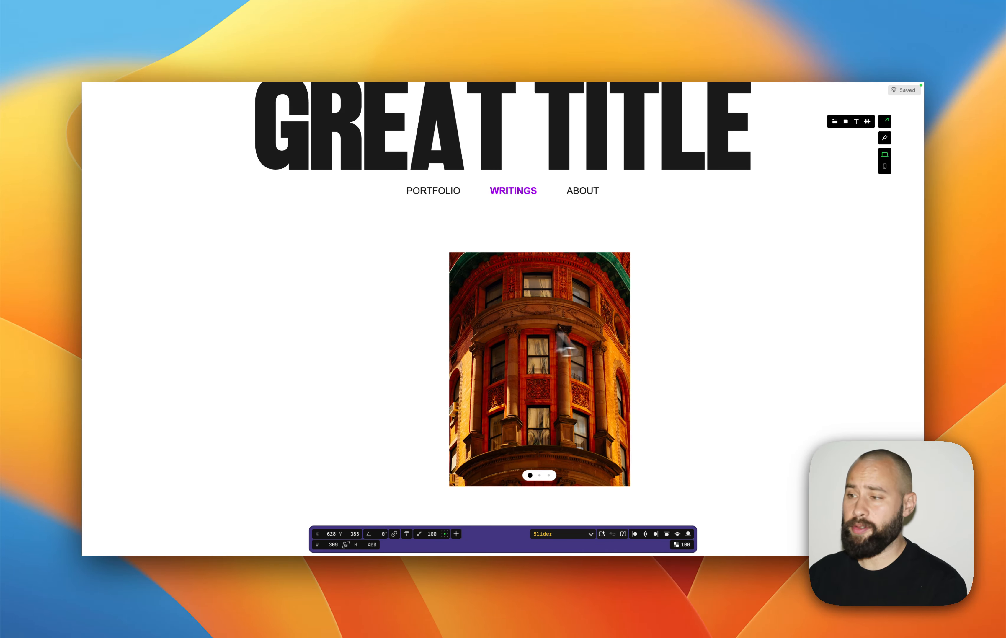
# Enter override editing on the Slider instance and view its list of content images
pyautogui.doubleClick(552, 353)
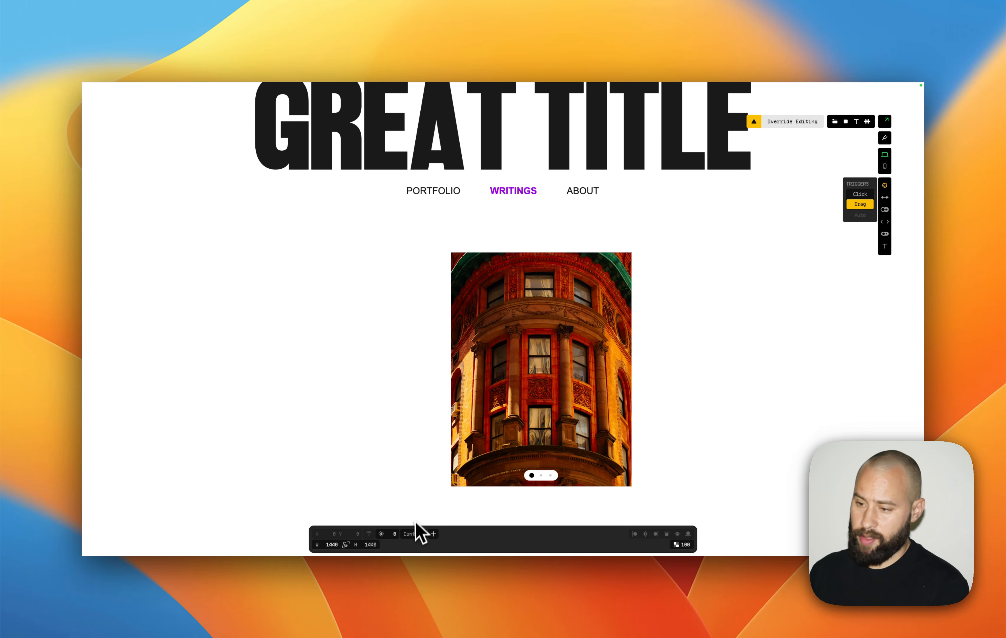
pyautogui.click(414, 534)
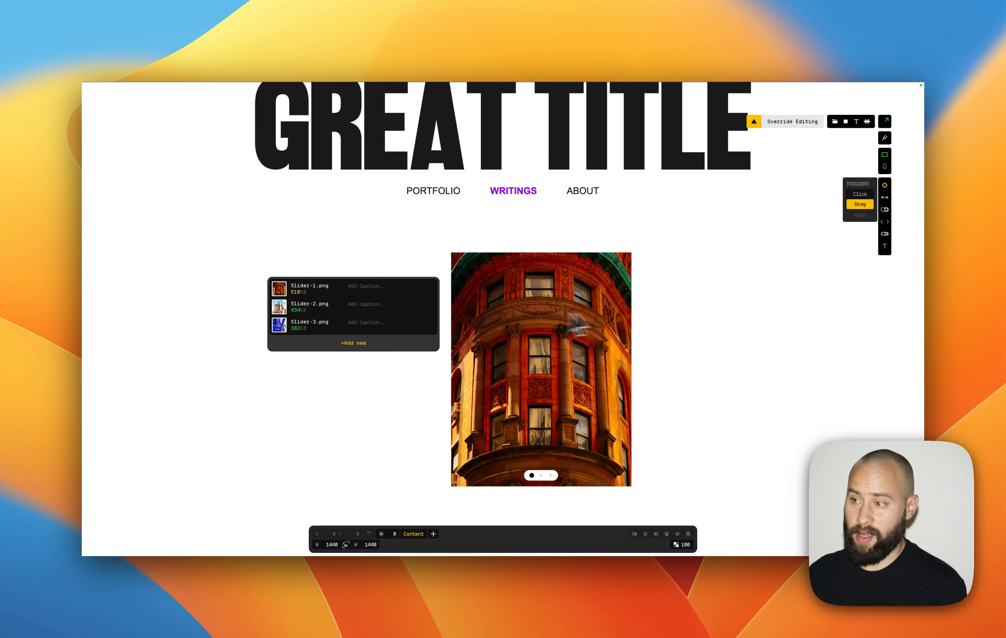
pyautogui.click(678, 313)
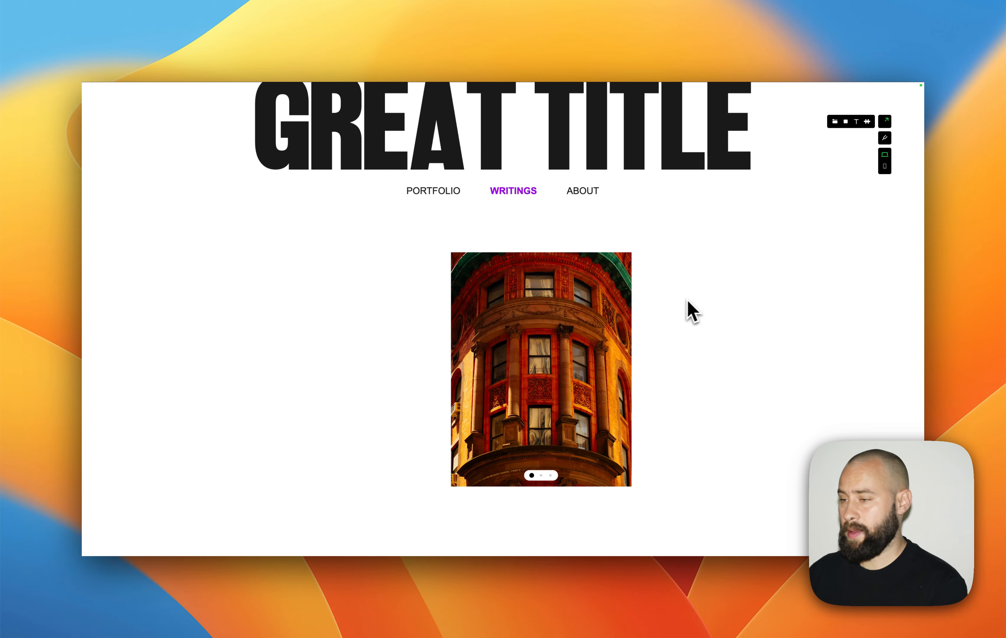
# Open the Slider symbol for master editing from its Writings page instance and save it
pyautogui.click(557, 306)
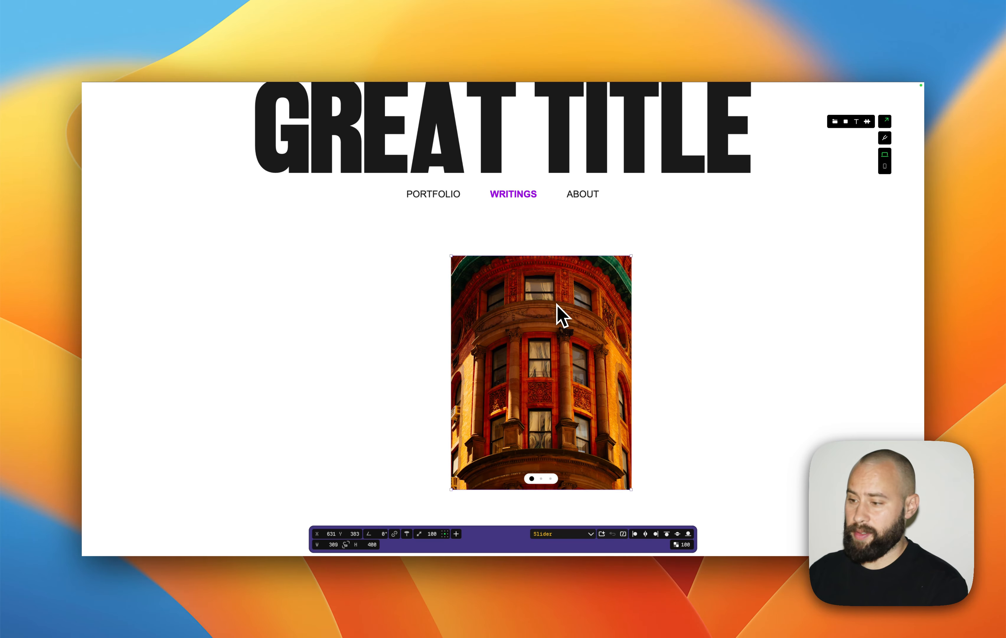
pyautogui.click(602, 534)
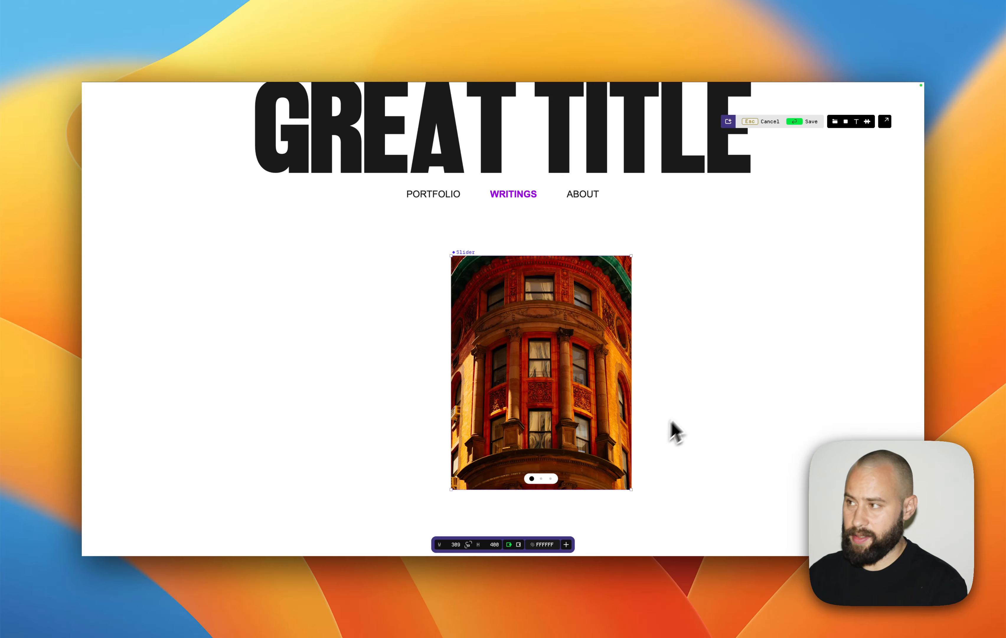
pyautogui.click(796, 123)
# Move the Slider instance on the Writings page to about X 583, Y 385
pyautogui.moveTo(570, 321); pyautogui.dragTo(544, 328)
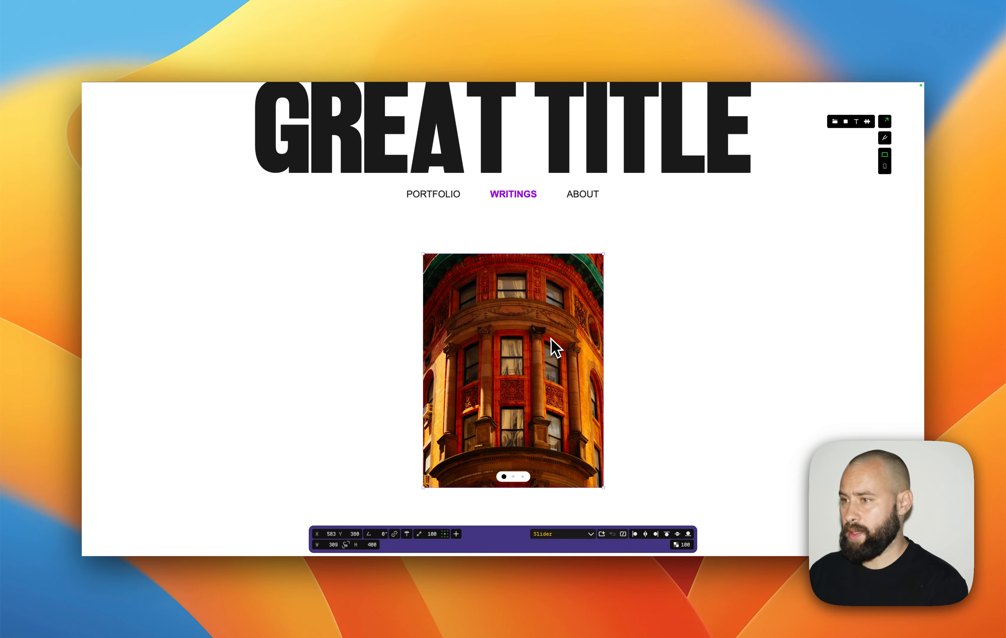
pyautogui.moveTo(554, 348); pyautogui.dragTo(555, 351)
pyautogui.scroll(2, 651, 356)
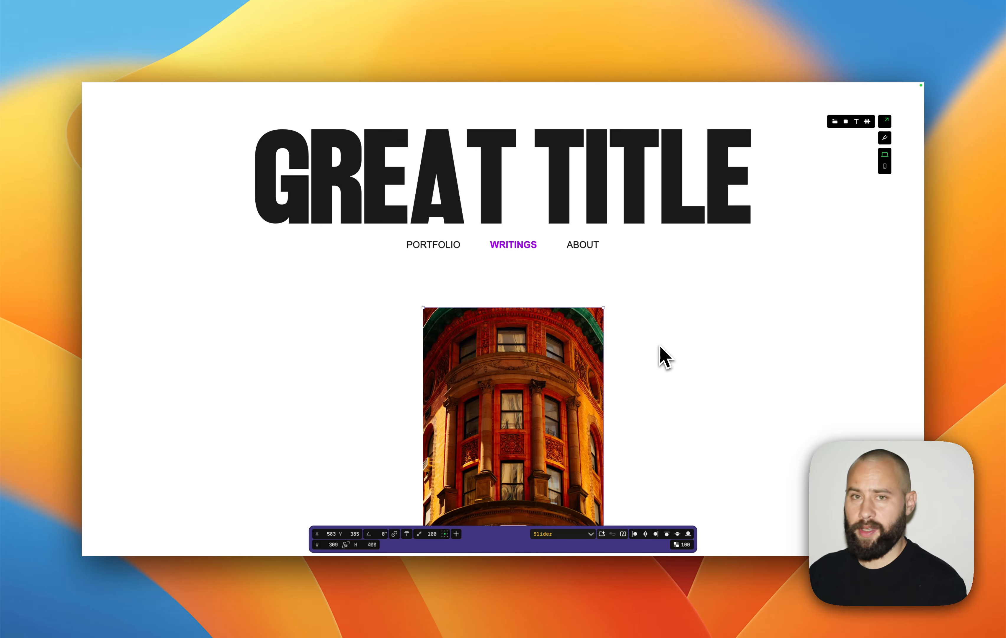